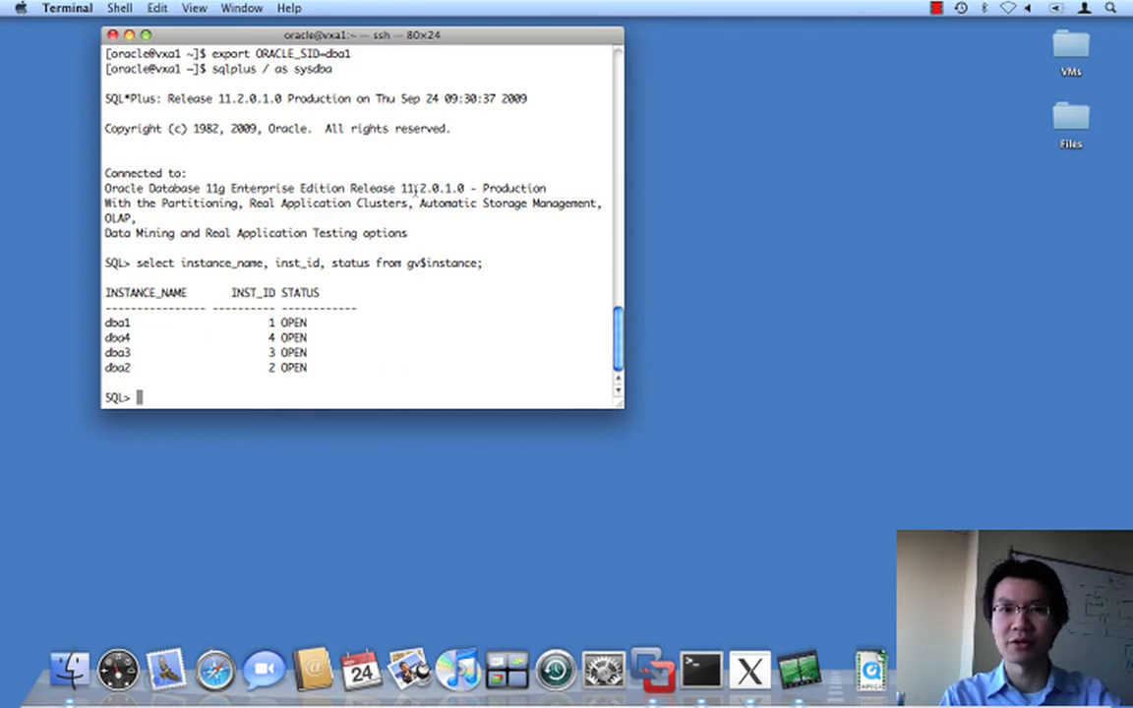
Step: Quit SQL*Plus and list the cluster nodes with their numbers using /u01/app/11.2.0/grid/bin/olsnodes -n
{"action": "type", "text": "quit"}
{"action": "key", "text": "Return"}
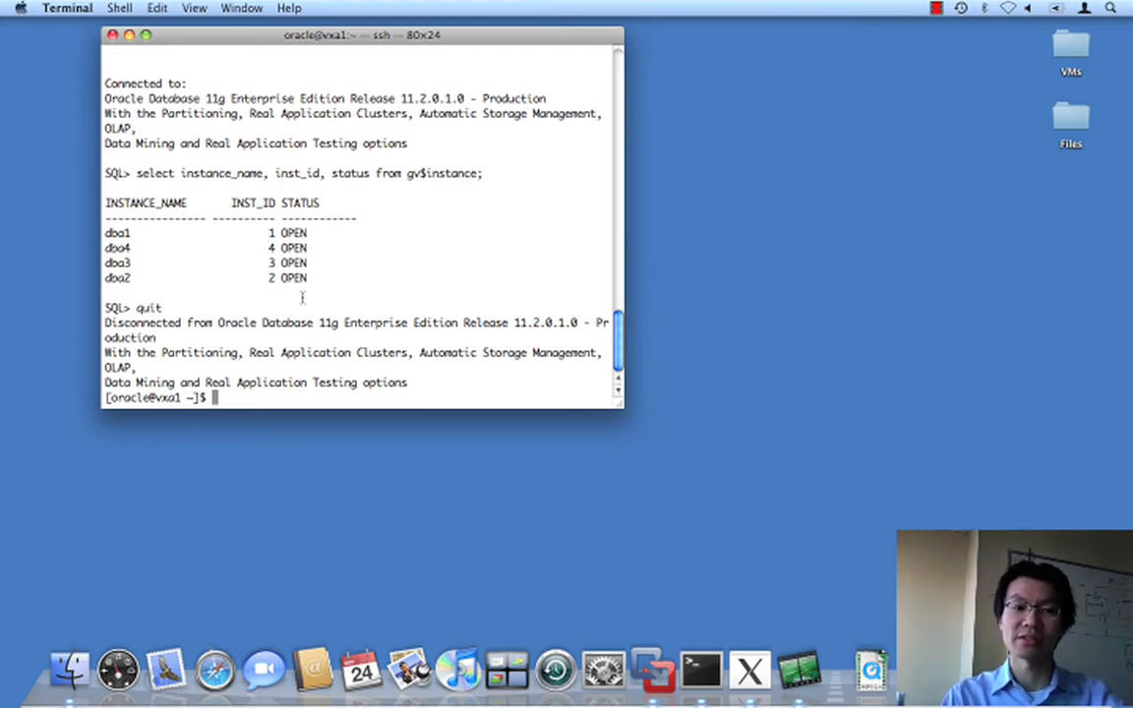
{"action": "type", "text": "/u01/"}
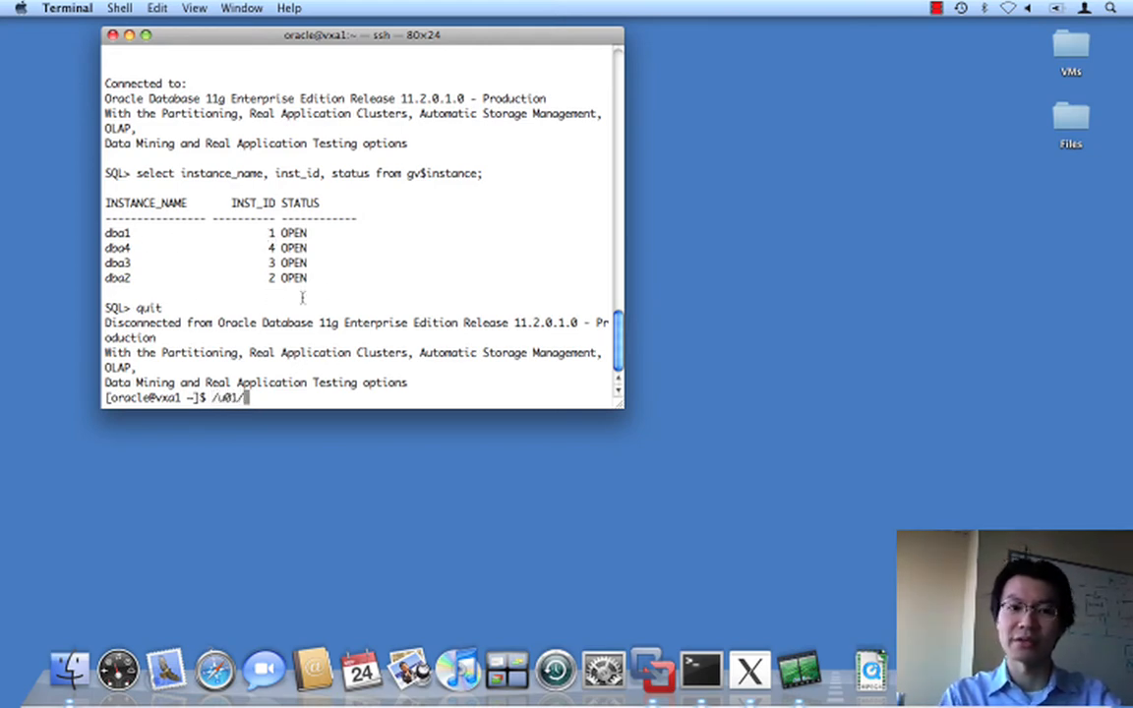
{"action": "type", "text": "ap"}
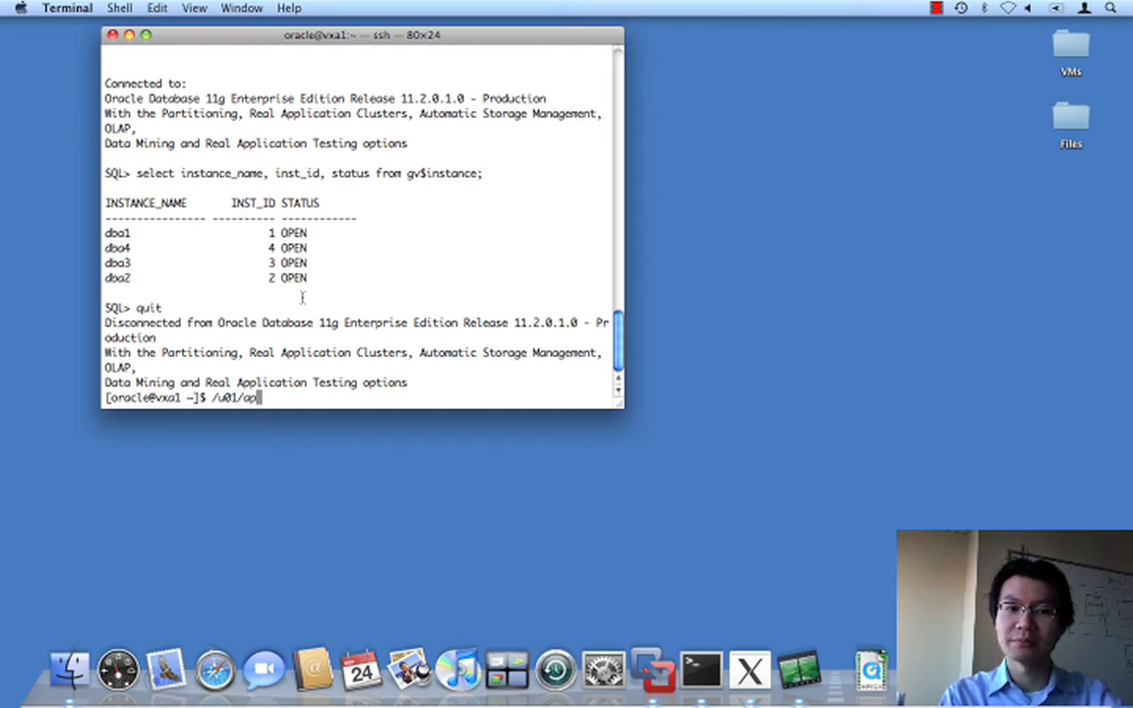
{"action": "type", "text": "p/11.2.0/grid/"}
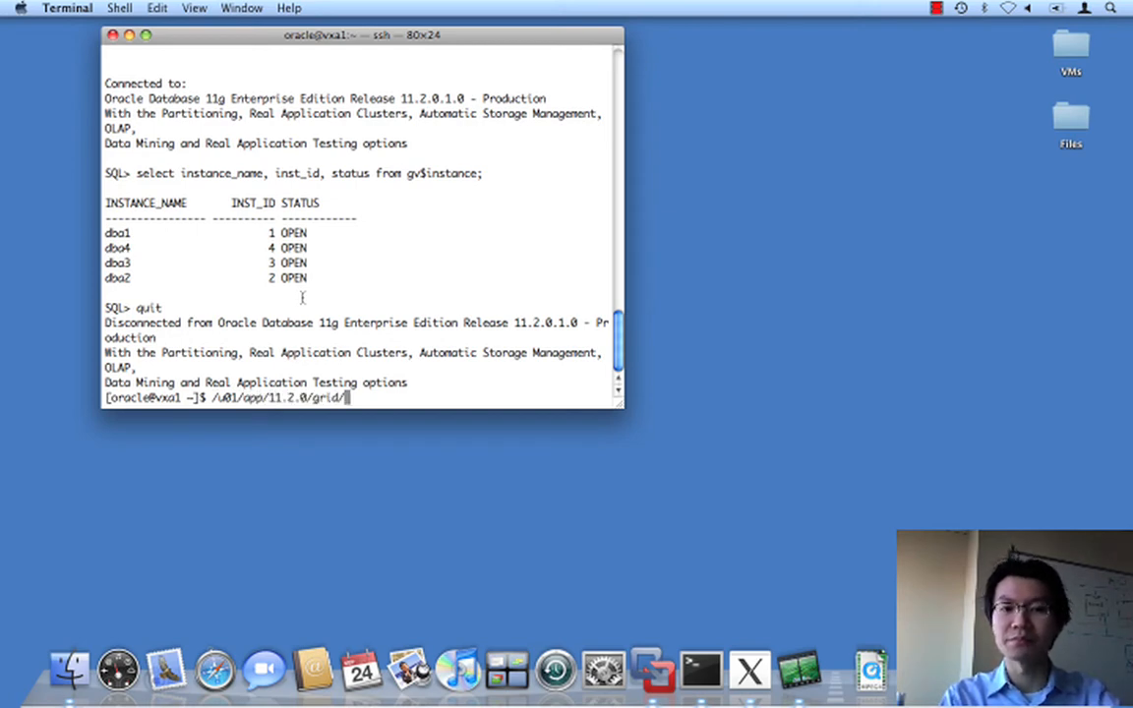
{"action": "type", "text": "bin/olsnodes -n"}
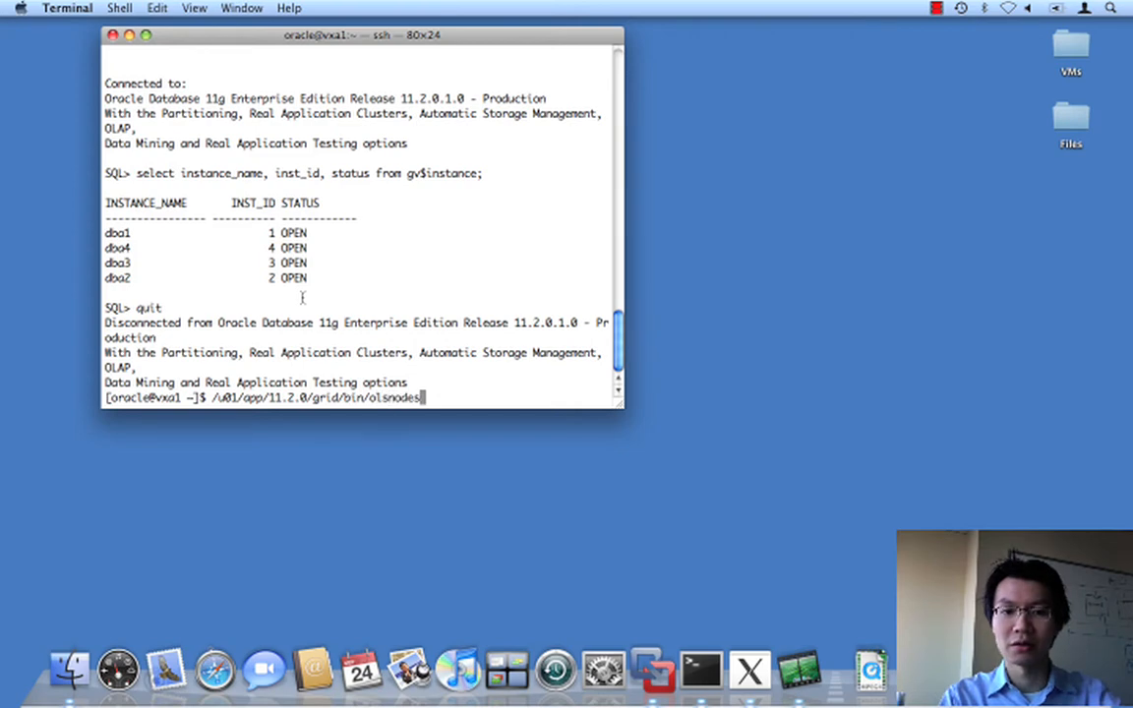
{"action": "key", "text": "Return"}
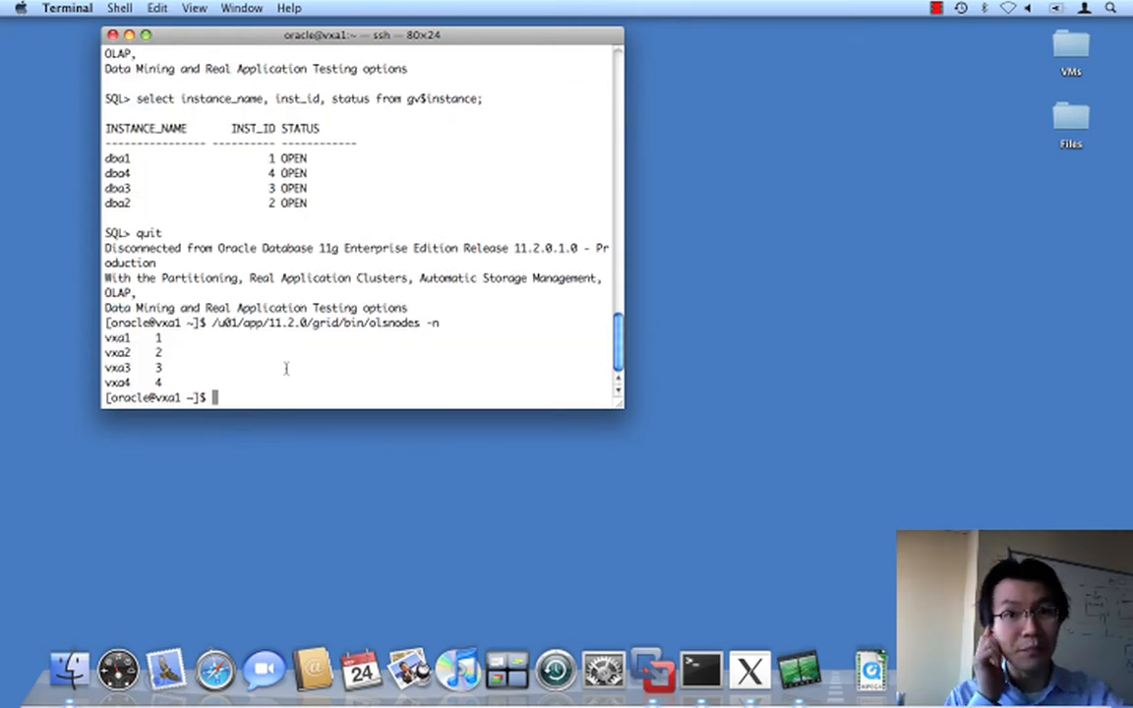
Step: Try to launch the Database Configuration Assistant with dbca in the current SSH session
{"action": "type", "text": "dbca"}
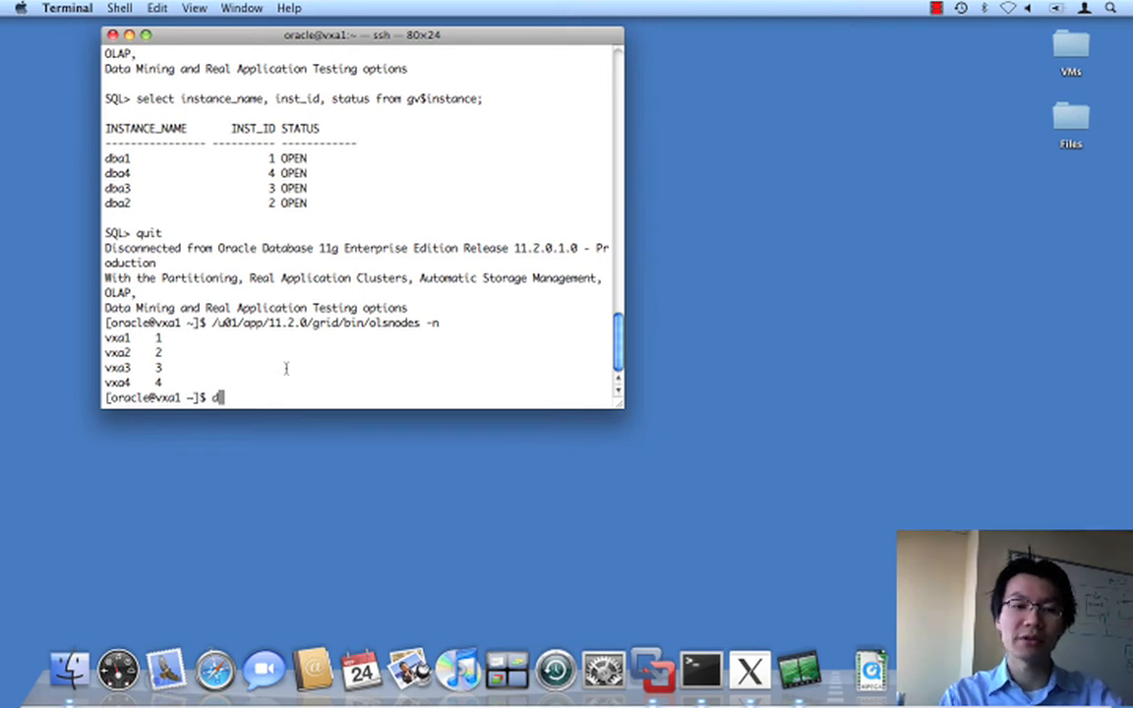
{"action": "key", "text": "Return"}
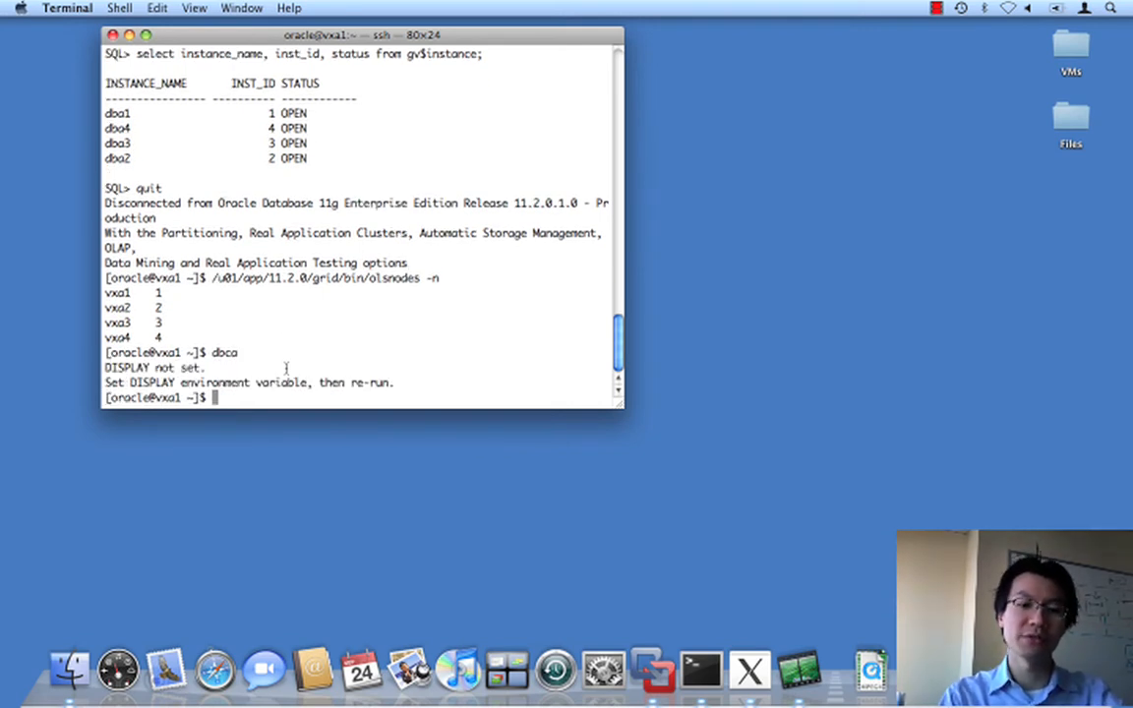
{"action": "type", "text": "exit"}
{"action": "key", "text": "Return"}
{"action": "key", "text": "Up"}
{"action": "key", "text": "Left"}
{"action": "key", "text": "Left"}
{"action": "key", "text": "Left"}
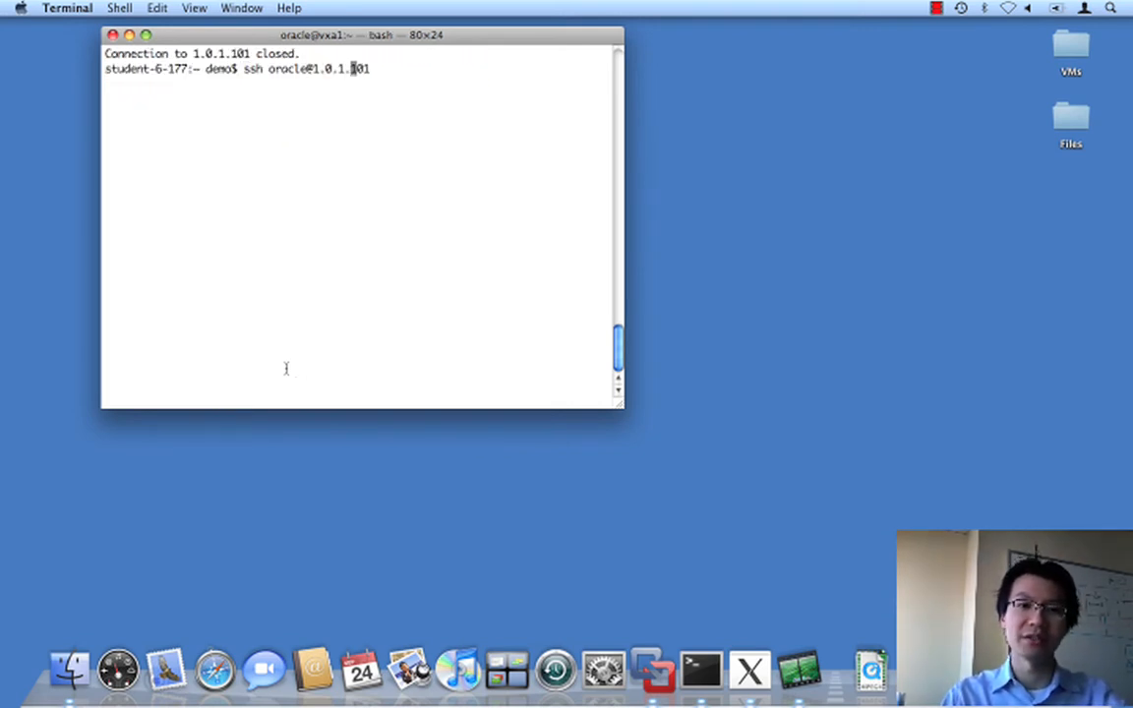
{"action": "key", "text": "Left"}
{"action": "key", "text": "Left"}
{"action": "key", "text": "Left"}
{"action": "key", "text": "Left"}
{"action": "key", "text": "Left"}
{"action": "key", "text": "Left"}
{"action": "key", "text": "Left"}
{"action": "key", "text": "Left"}
{"action": "key", "text": "Left"}
{"action": "key", "text": "Left"}
{"action": "key", "text": "Left"}
{"action": "key", "text": "Left"}
{"action": "key", "text": "Left"}
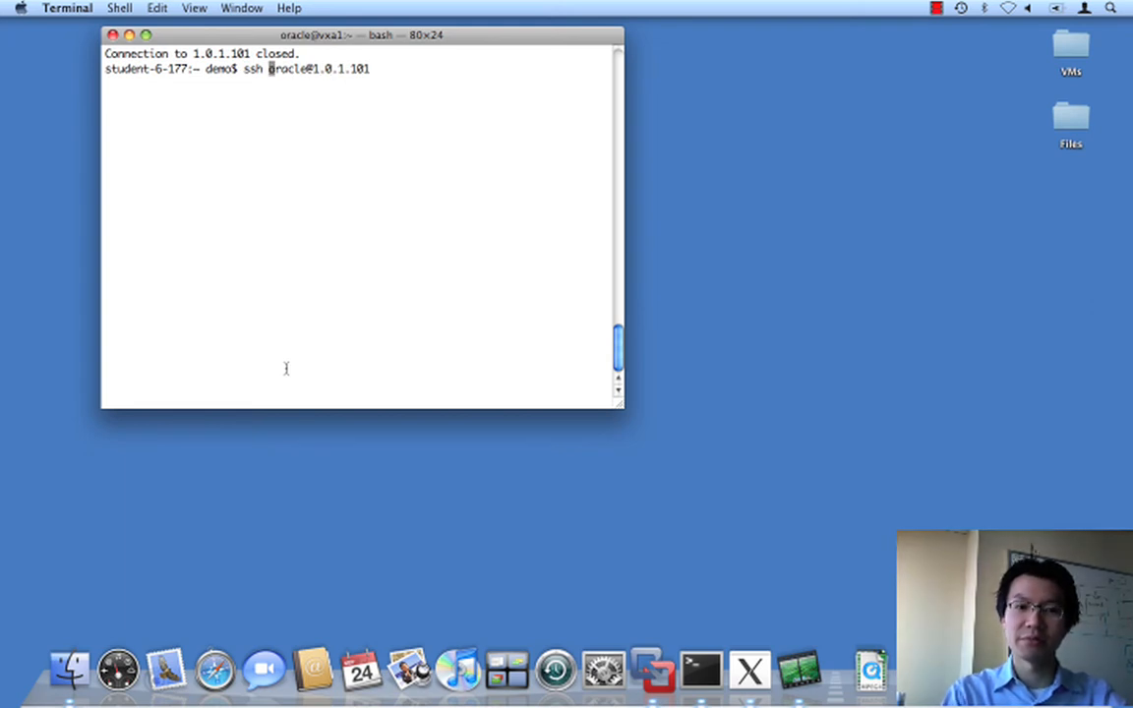
{"action": "type", "text": "-X"}
{"action": "key", "text": "Return"}
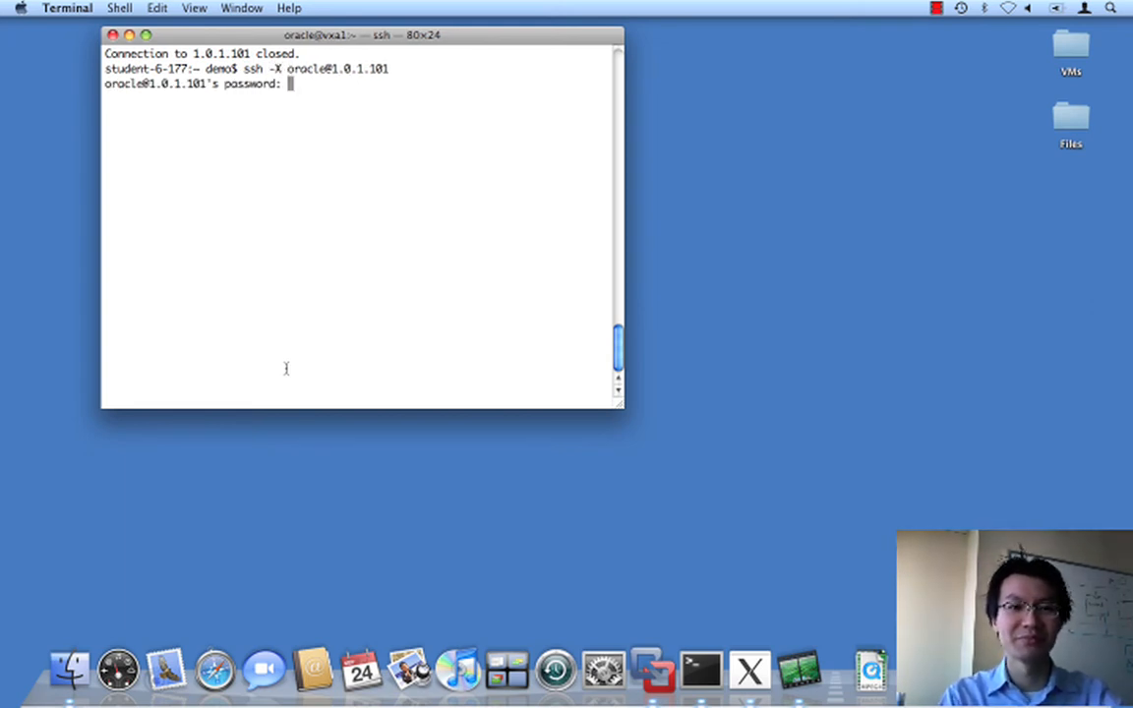
{"action": "key", "text": "Return"}
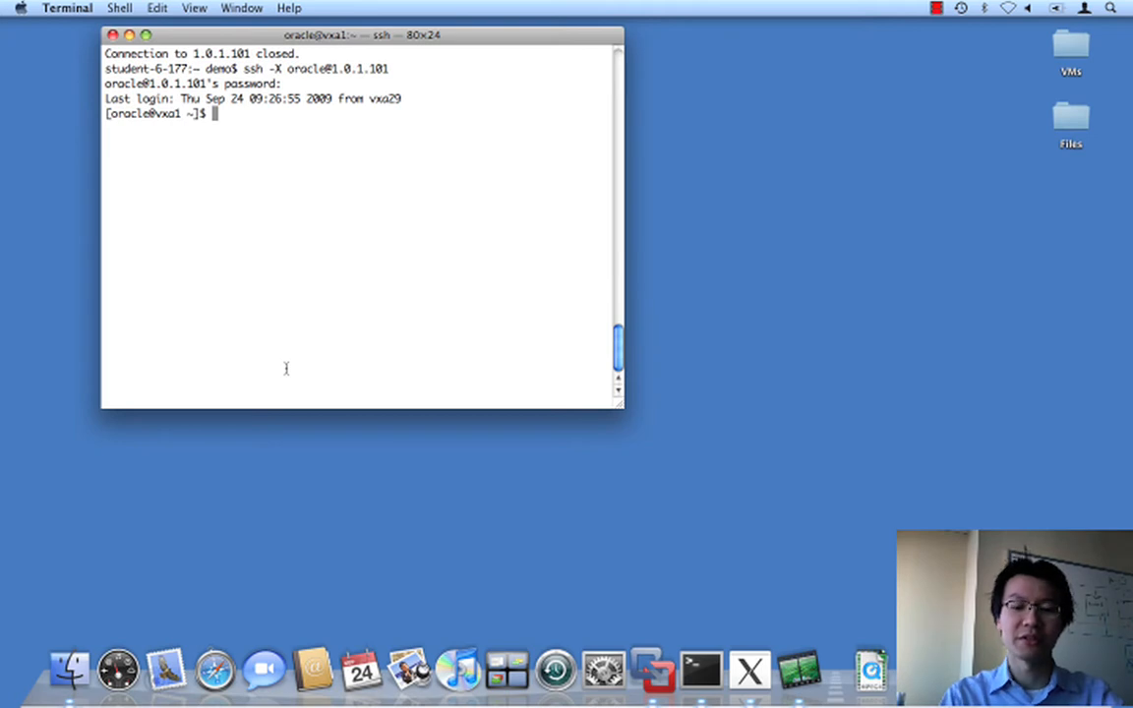
Step: Set the Oracle environment to the SID dba with . oraenv and launch the Database Configuration Assistant with dbca
{"action": "type", "text": ". oraenv"}
{"action": "key", "text": "Return"}
{"action": "type", "text": "dba"}
{"action": "key", "text": "Return"}
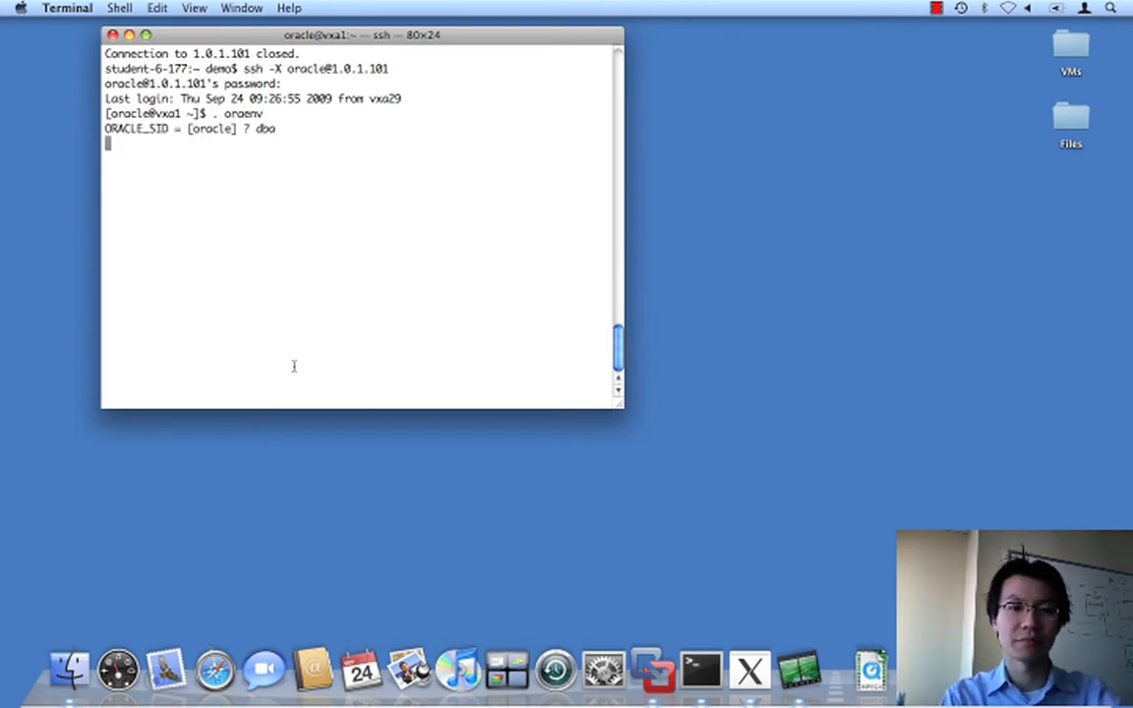
{"action": "type", "text": "dbca"}
{"action": "key", "text": "Return"}
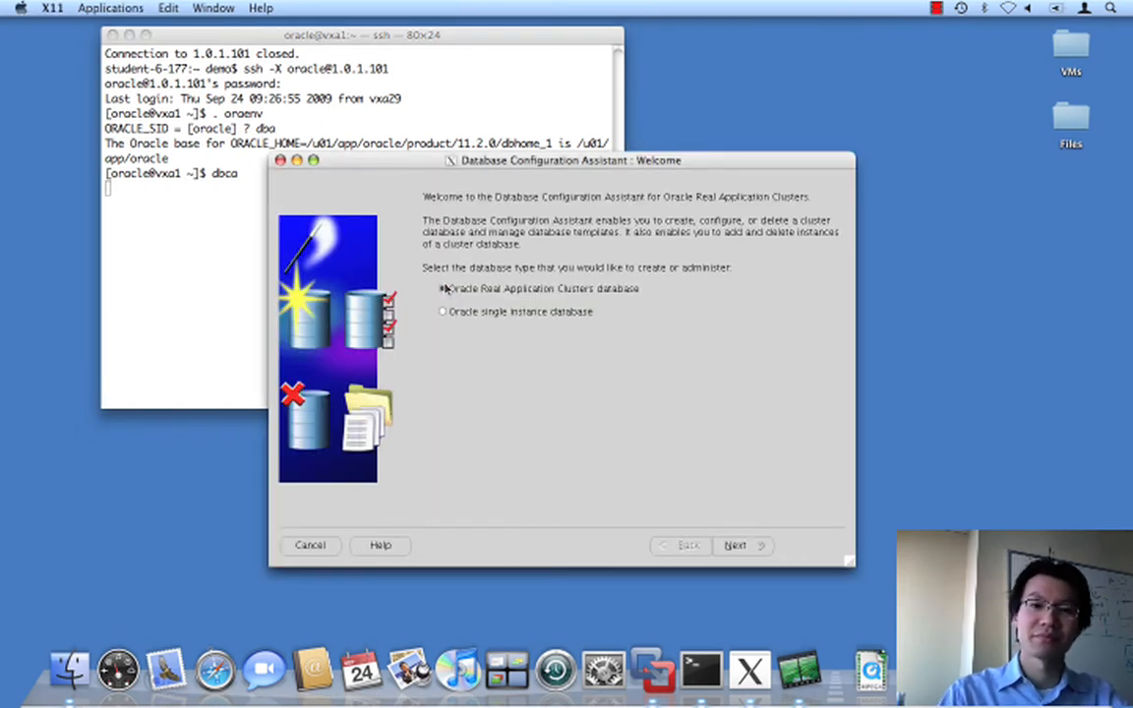
Step: Choose to create an Oracle Real Application Clusters database from the General Purpose or Transaction Processing template
{"action": "left_click", "coordinate": [739, 547]}
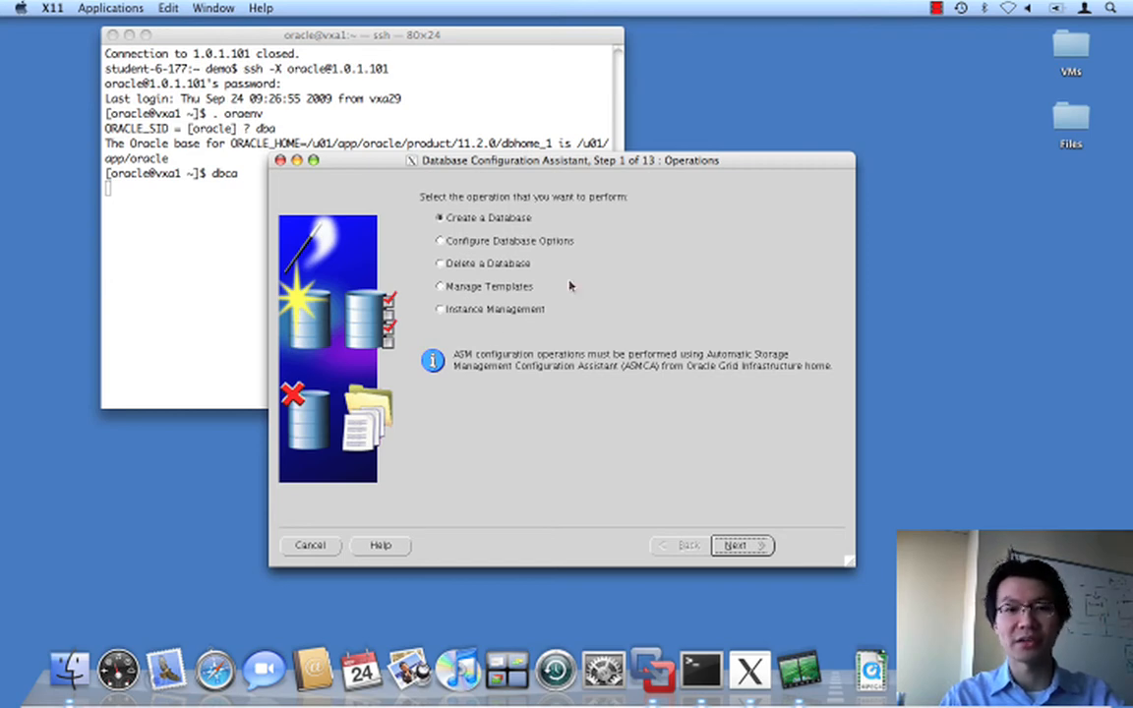
{"action": "left_click", "coordinate": [748, 545]}
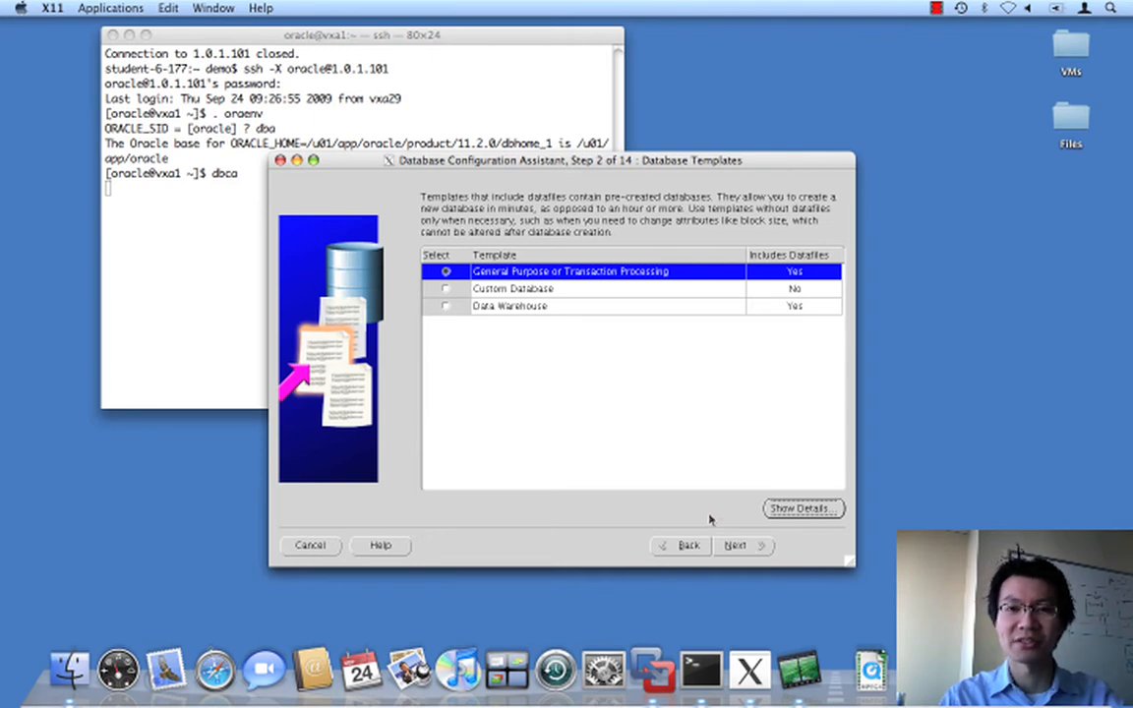
{"action": "left_click", "coordinate": [734, 548]}
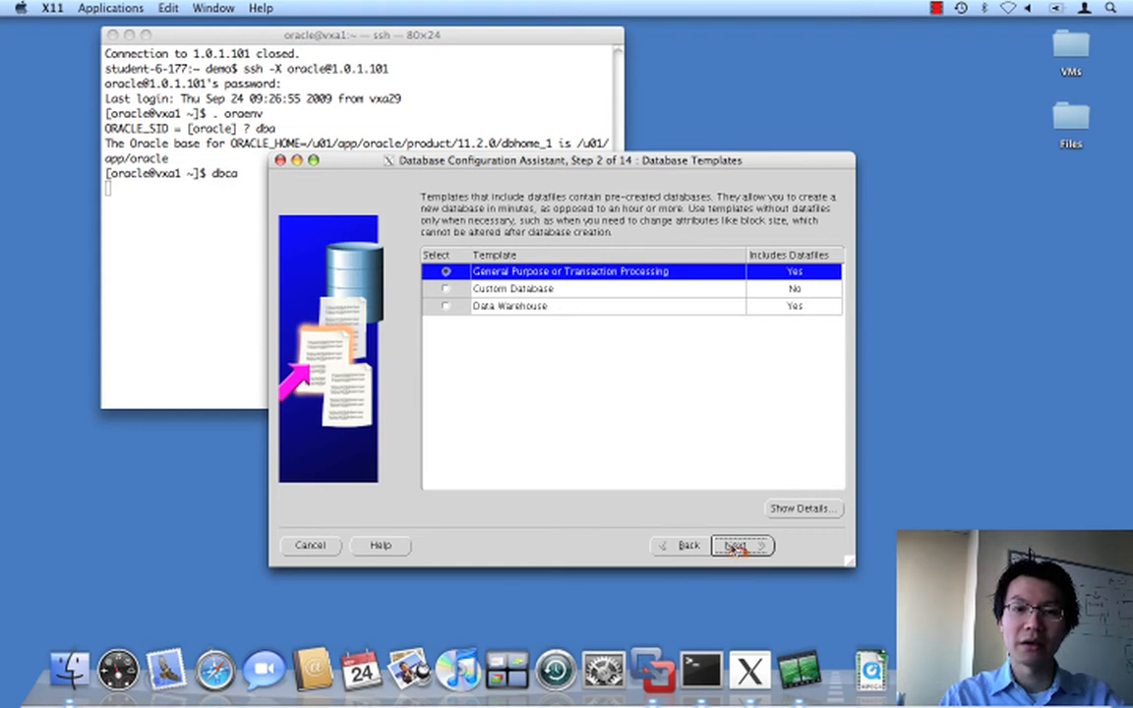
{"action": "left_click", "coordinate": [735, 546]}
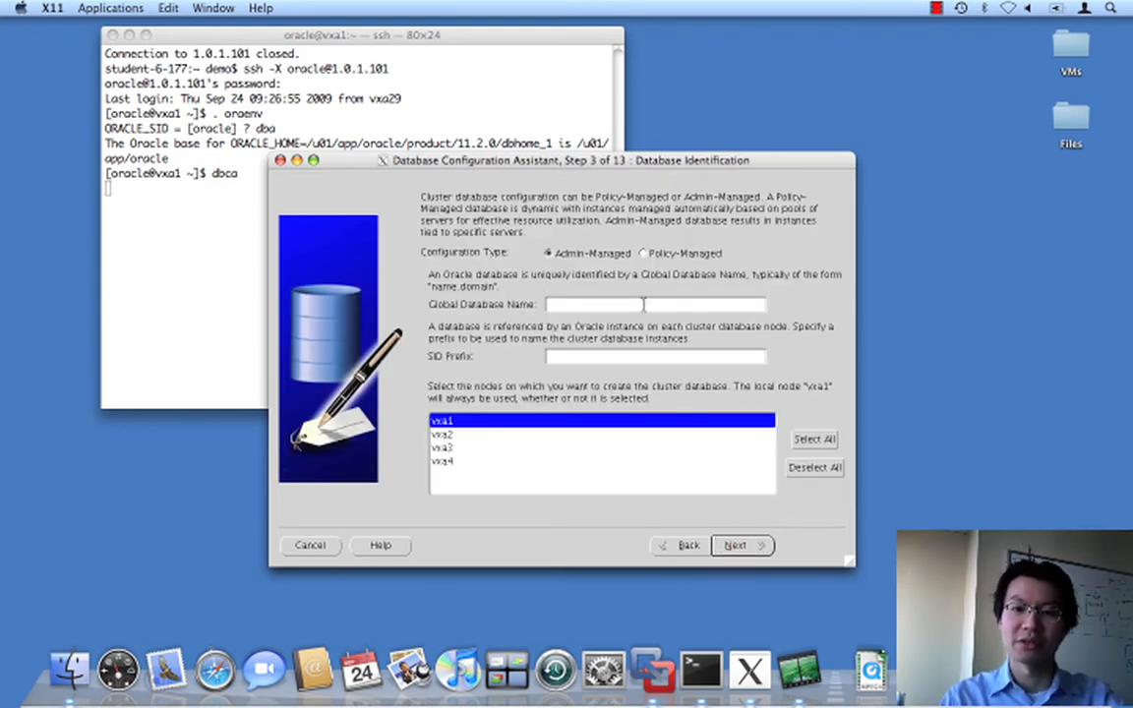
Step: Identify the admin-managed database with global name and SID prefix dbb, and place it on nodes vxa1 and vxa3 only
{"action": "type", "text": "dbb"}
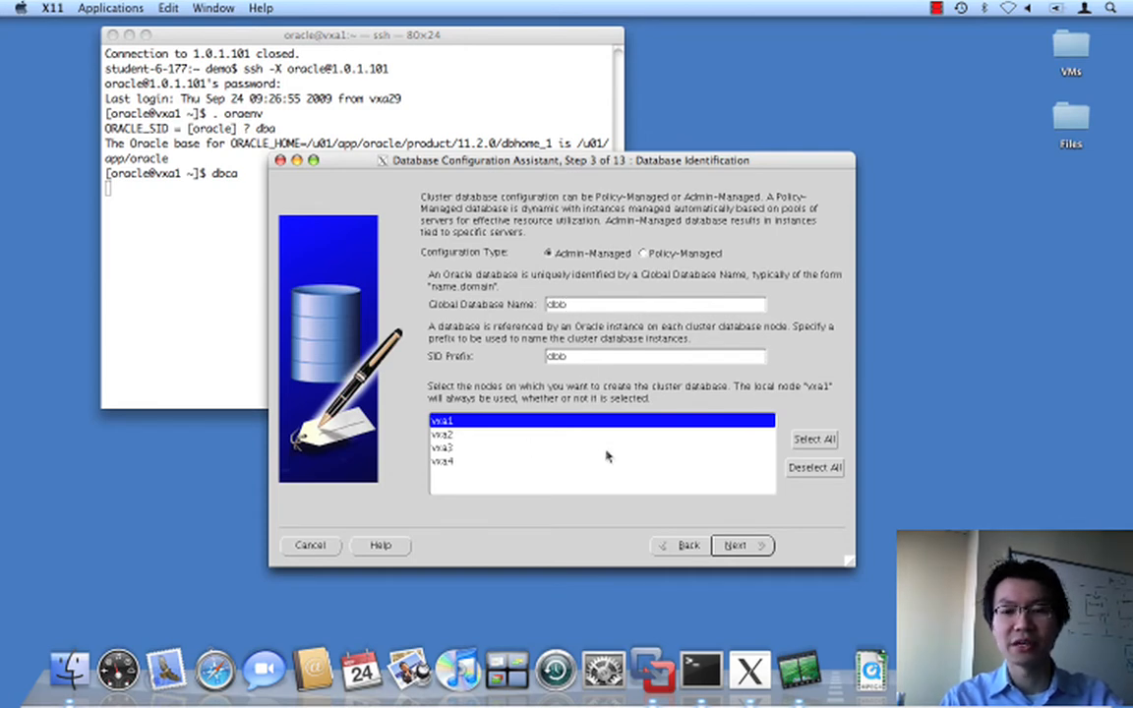
{"action": "left_click", "coordinate": [570, 357]}
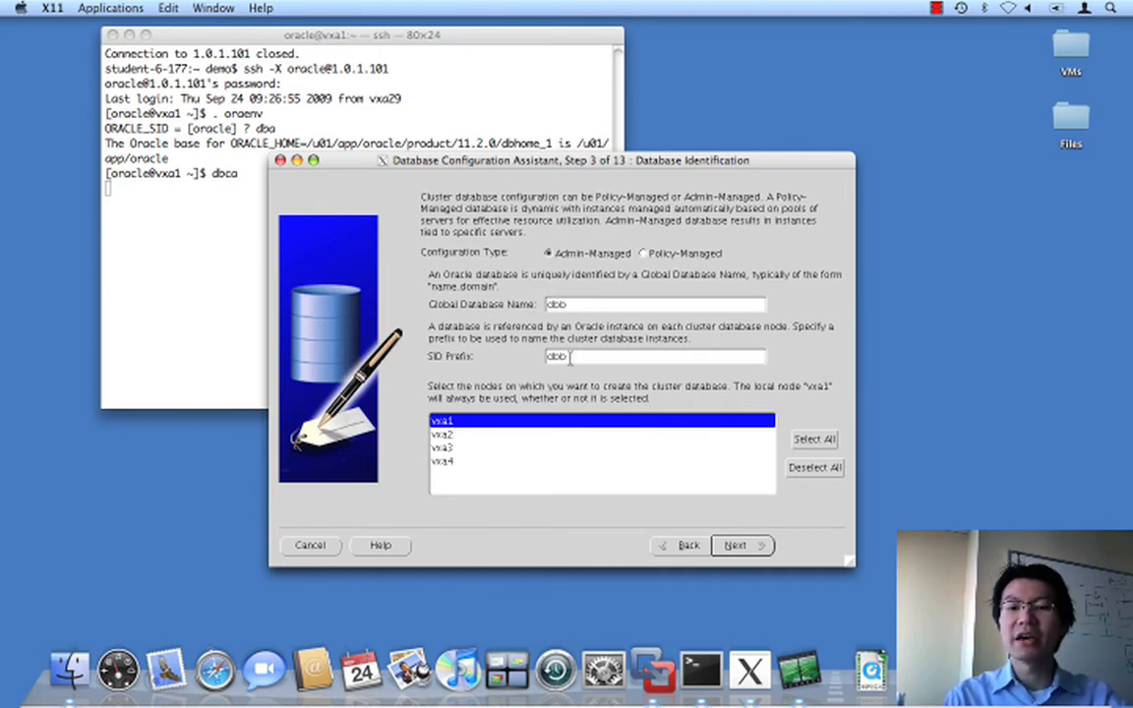
{"action": "left_click", "coordinate": [799, 442]}
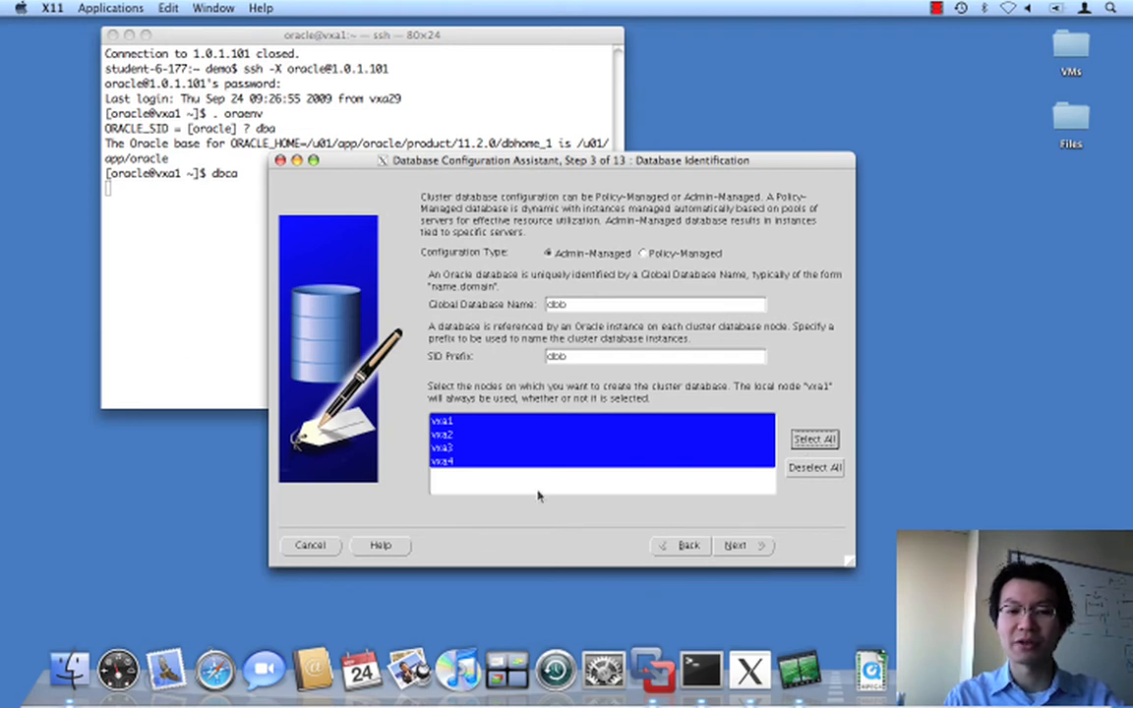
{"action": "left_click", "coordinate": [447, 423]}
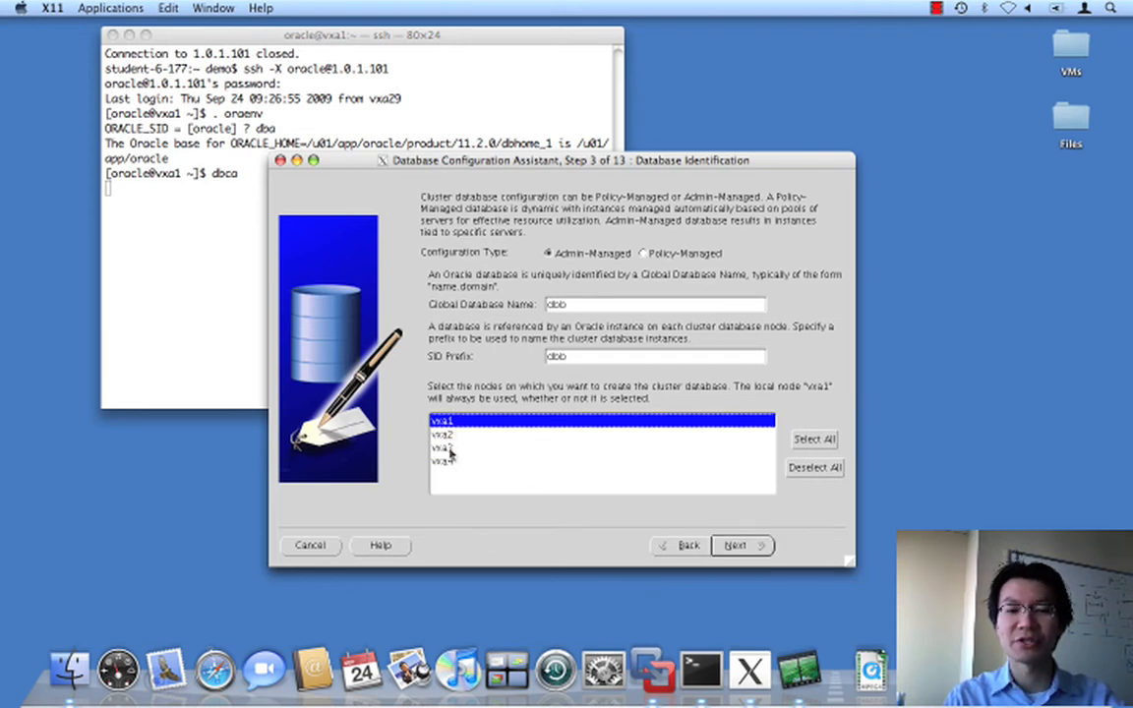
{"action": "left_click", "coordinate": [448, 448], "text": "ctrl"}
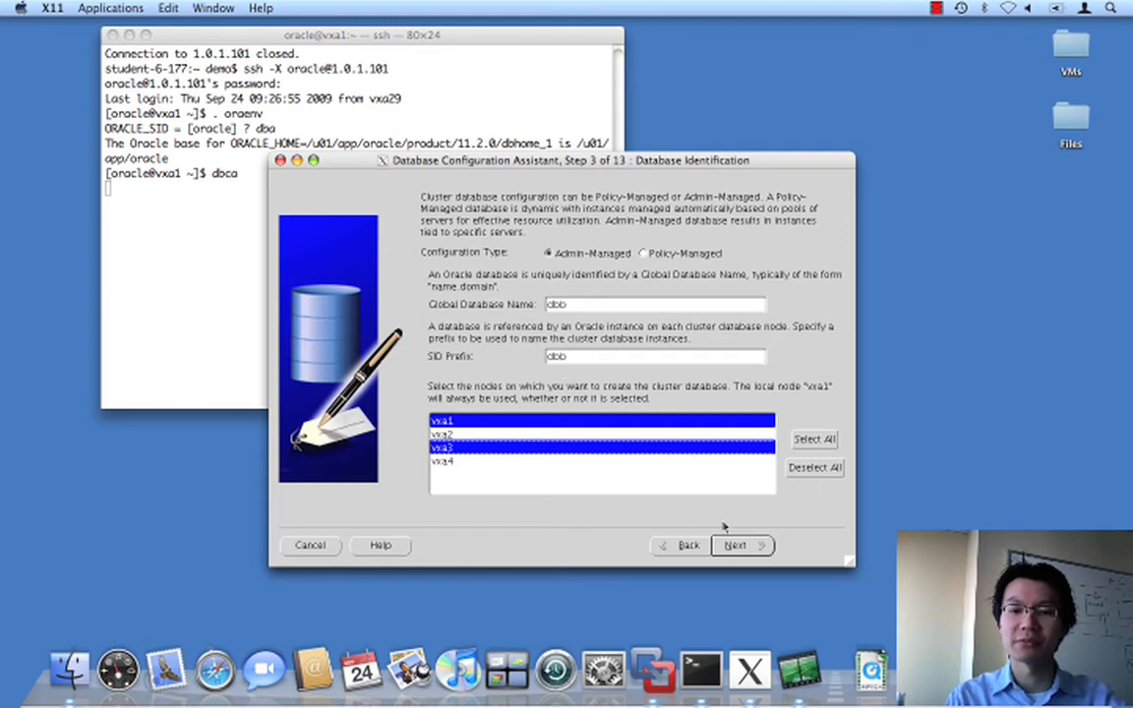
{"action": "left_click", "coordinate": [738, 555]}
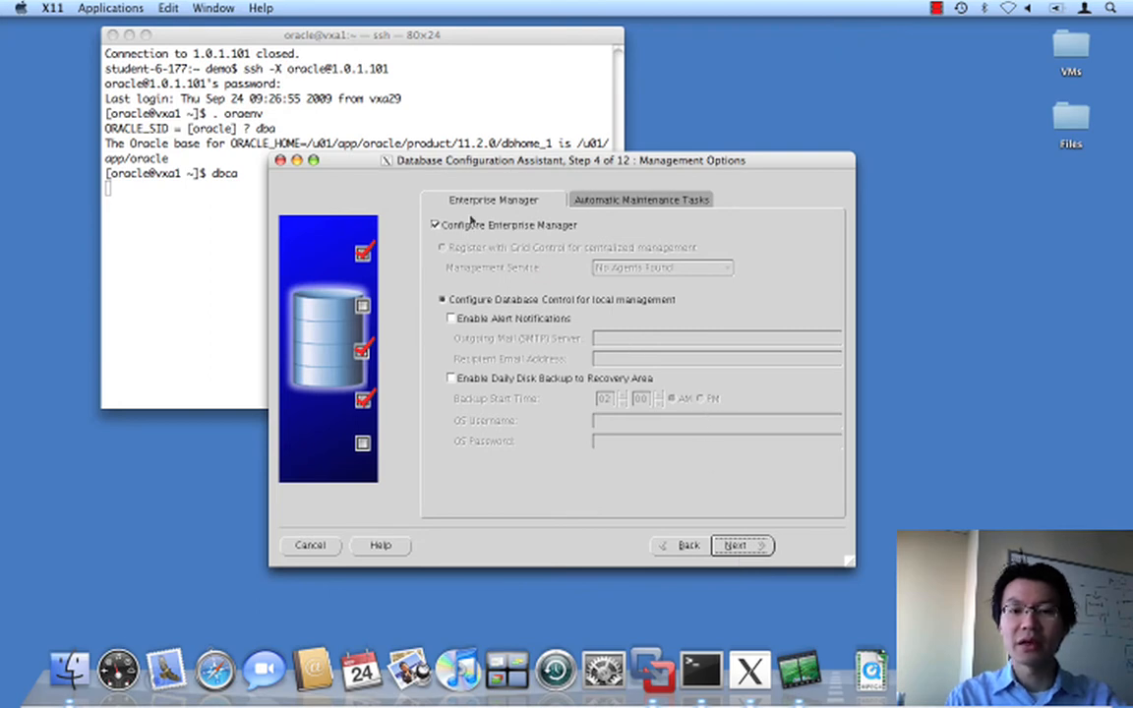
Step: Turn off Enterprise Manager configuration for the new database and proceed to the database credentials
{"action": "left_click", "coordinate": [500, 227]}
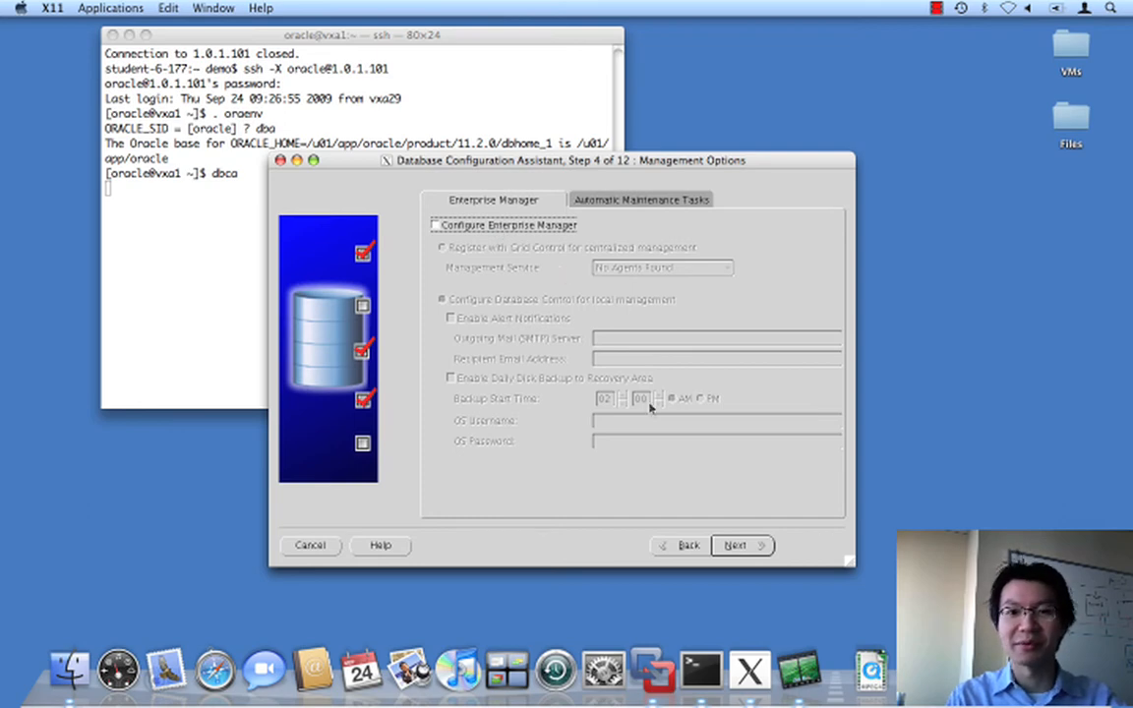
{"action": "left_click", "coordinate": [732, 546]}
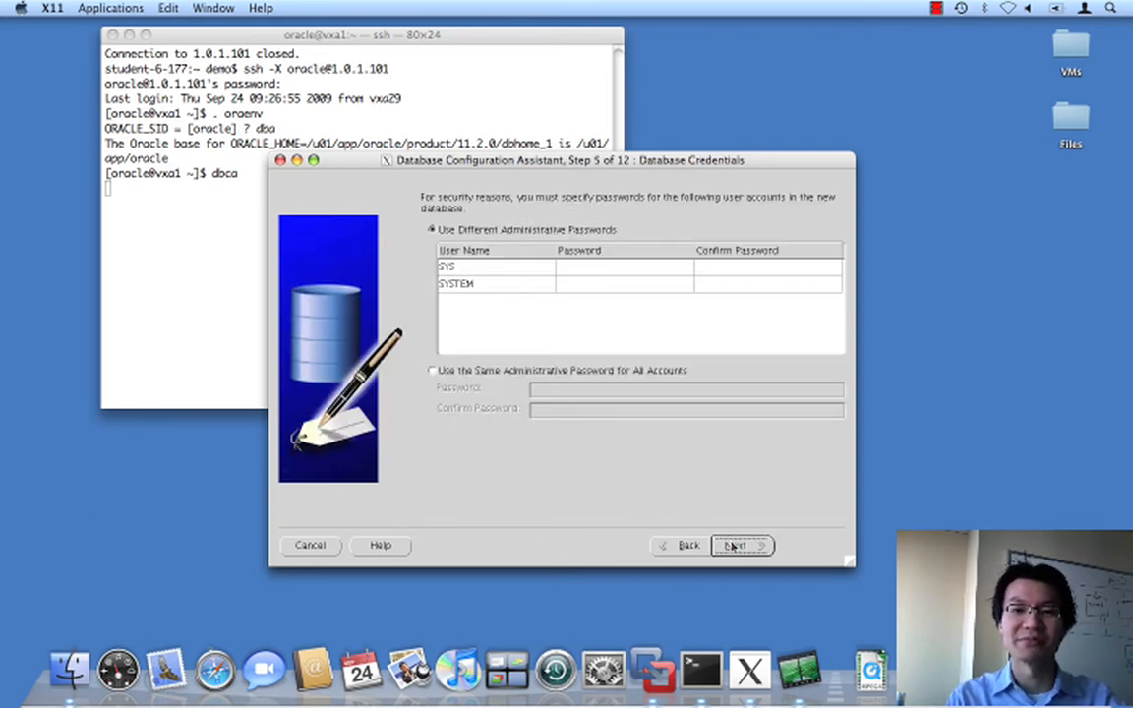
Step: Use the same administrative password for all accounts, enter and confirm that password, and accept it despite the complexity policy
{"action": "left_click", "coordinate": [492, 373]}
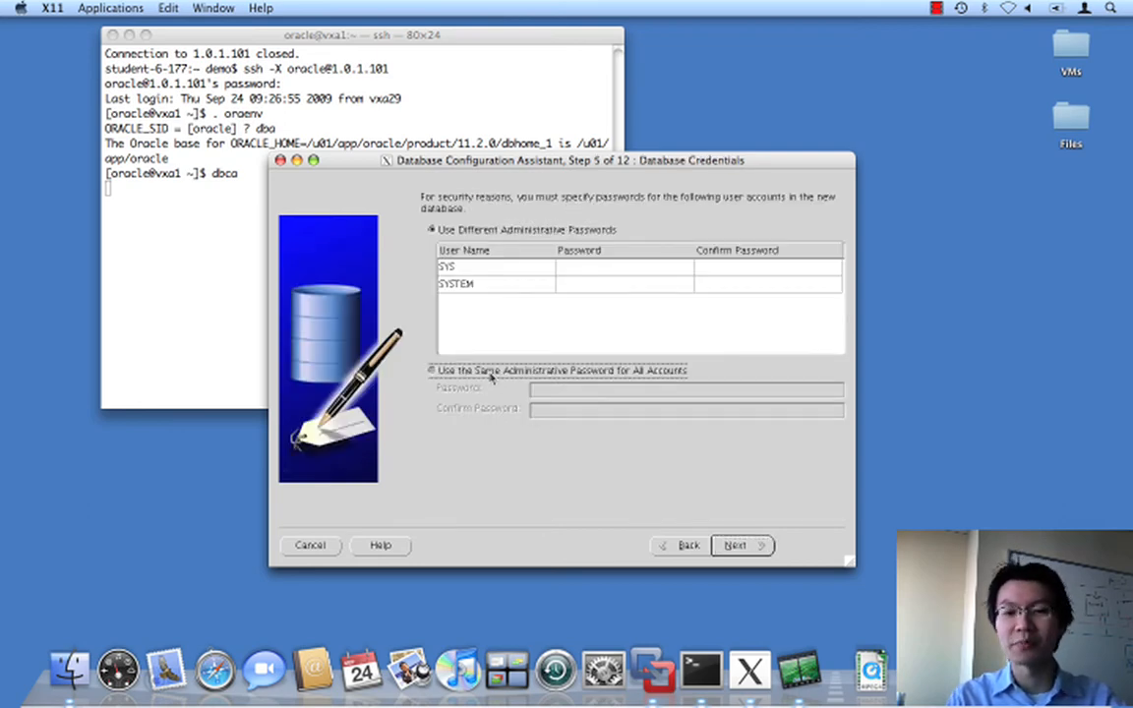
{"action": "left_click", "coordinate": [433, 230]}
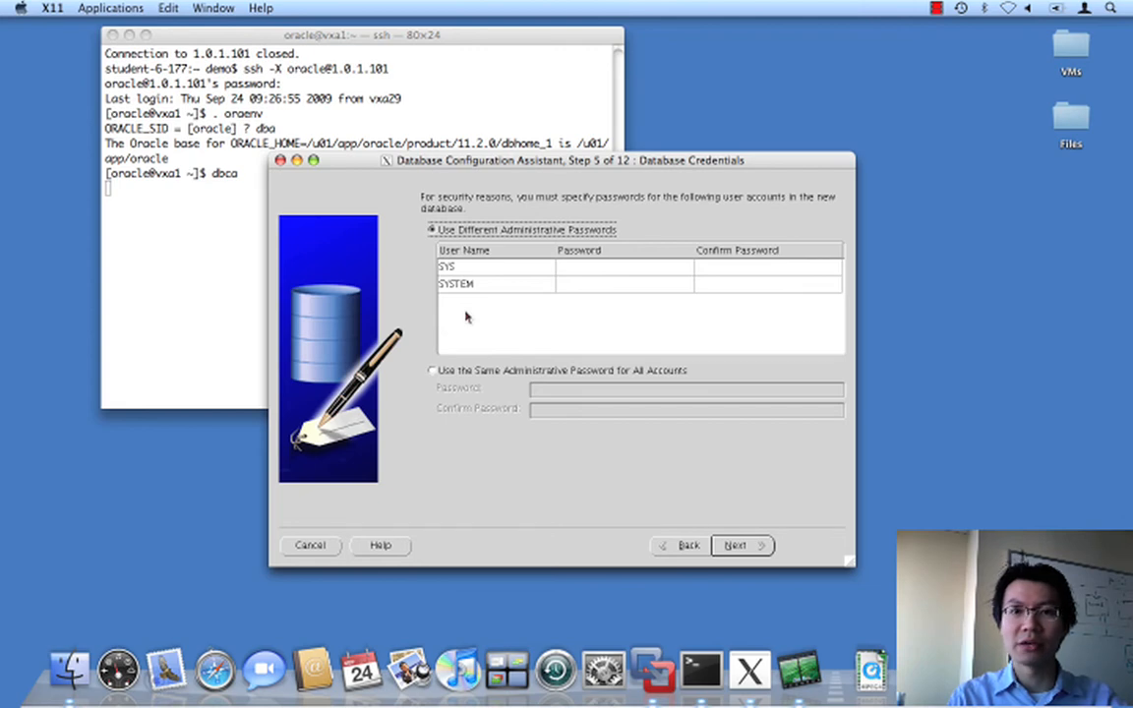
{"action": "left_click", "coordinate": [431, 370]}
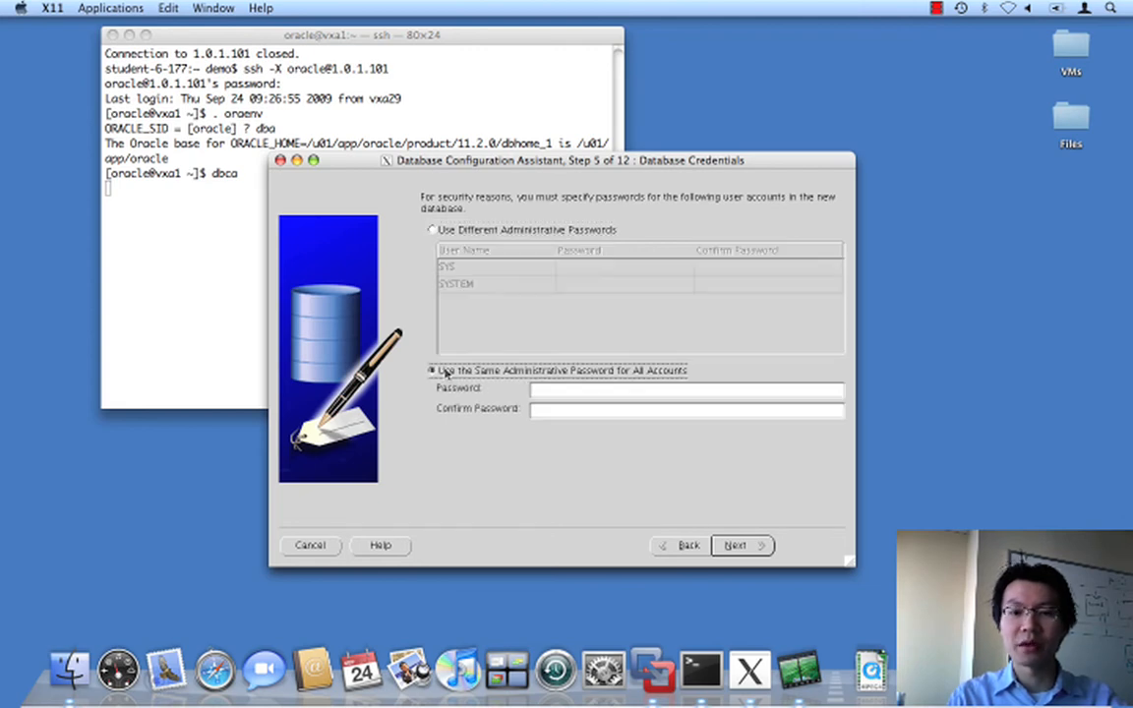
{"action": "type", "text": "*******"}
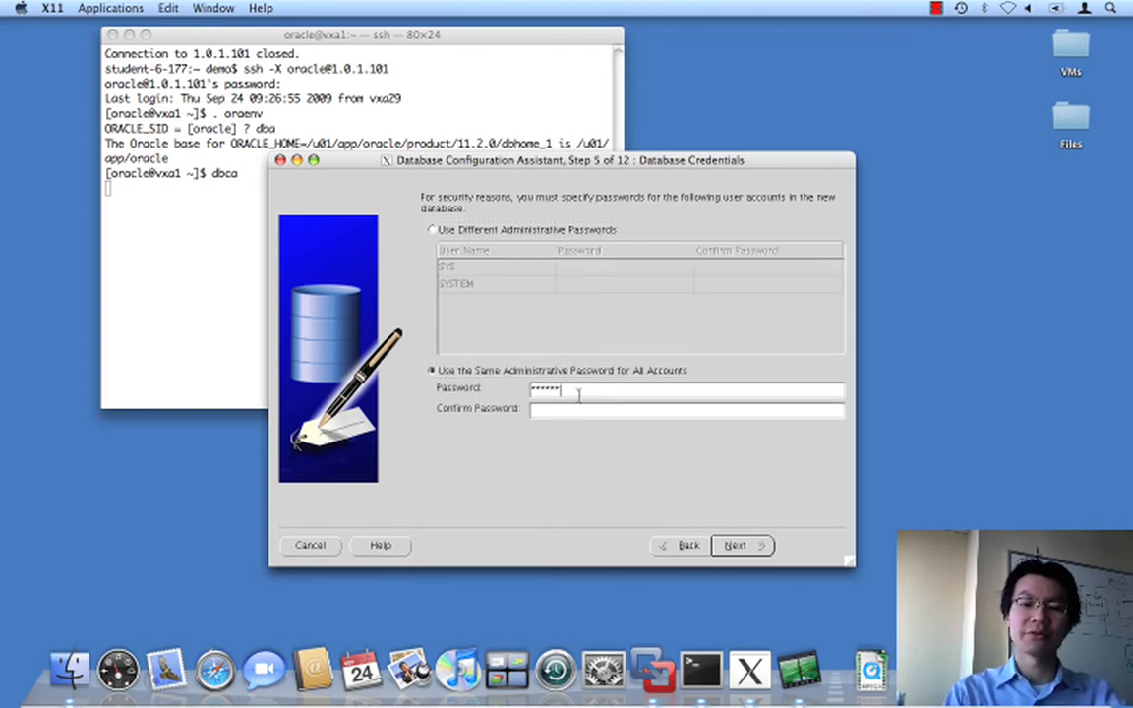
{"action": "key", "text": "Tab"}
{"action": "type", "text": "*******"}
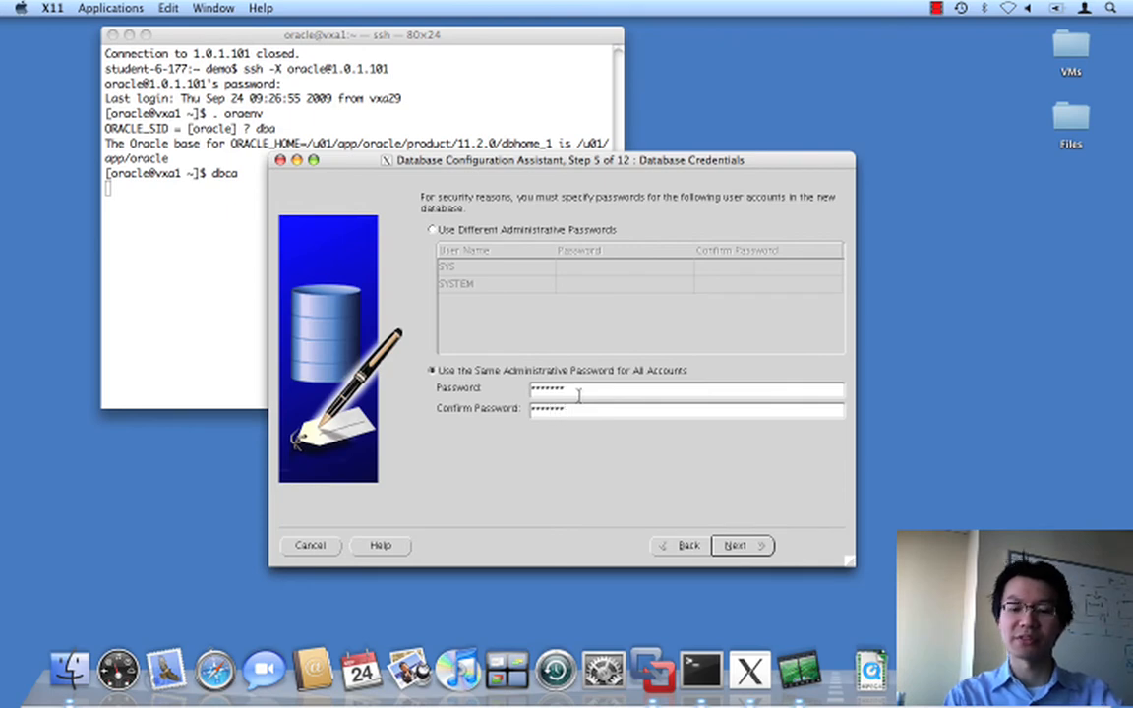
{"action": "left_click", "coordinate": [734, 545]}
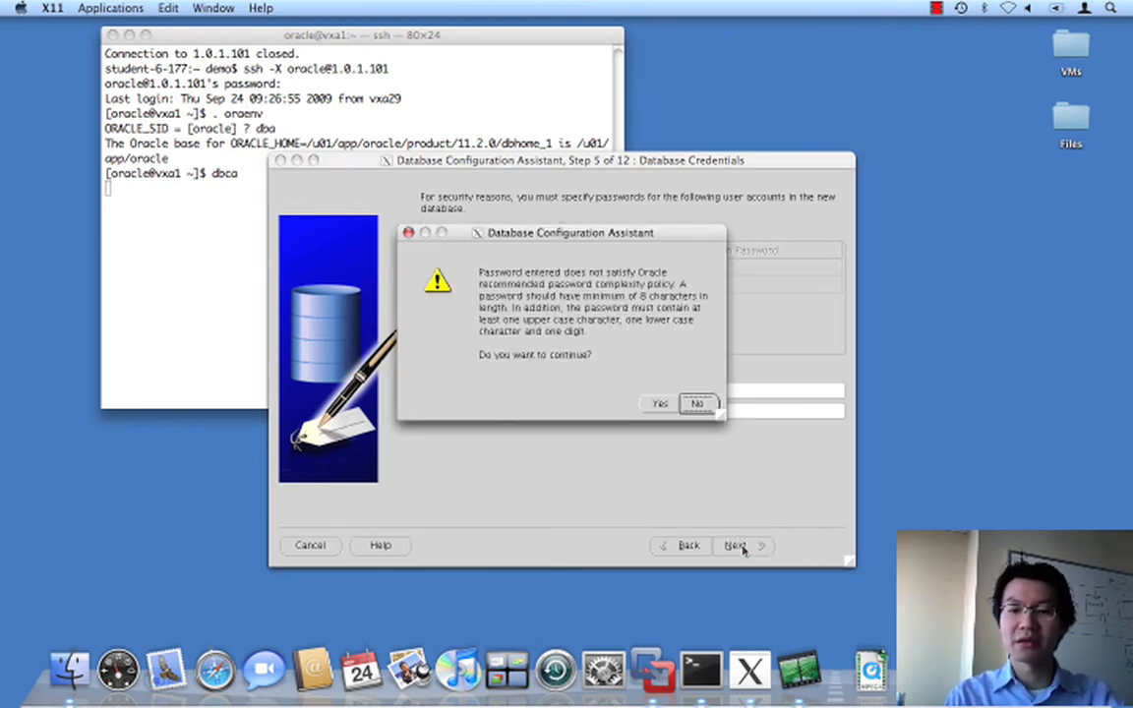
{"action": "left_click", "coordinate": [662, 405]}
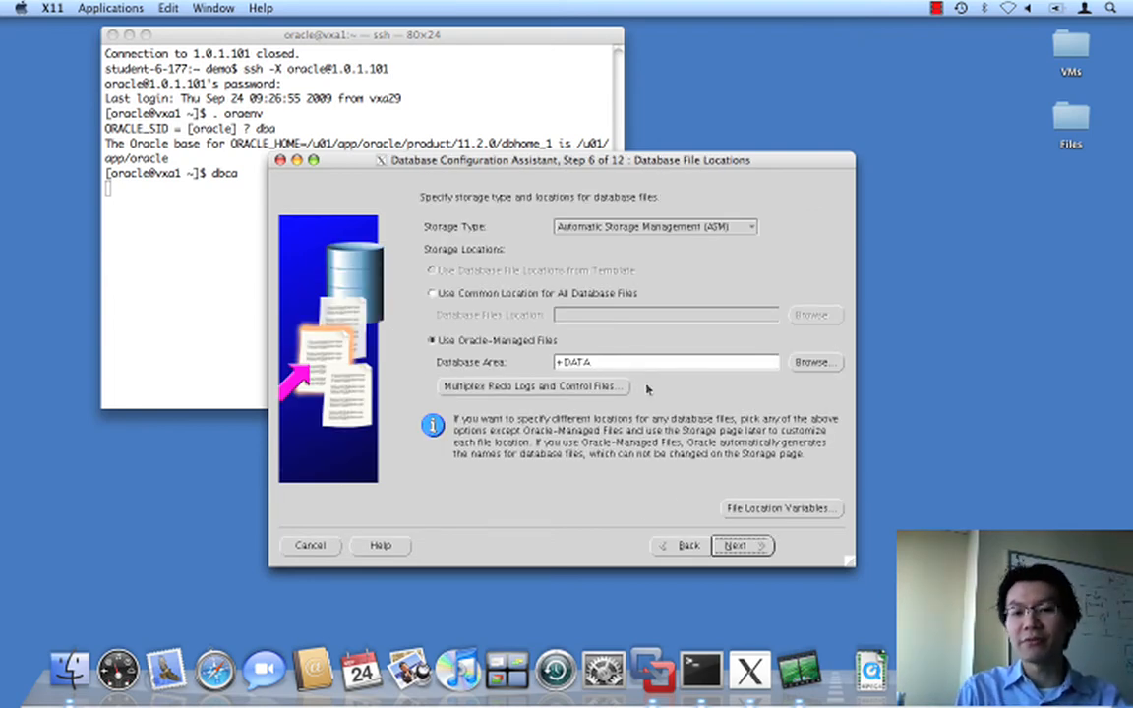
Step: Accept ASM storage with Oracle-Managed Files in +DATA, and disable the Flash Recovery Area
{"action": "left_click", "coordinate": [742, 546]}
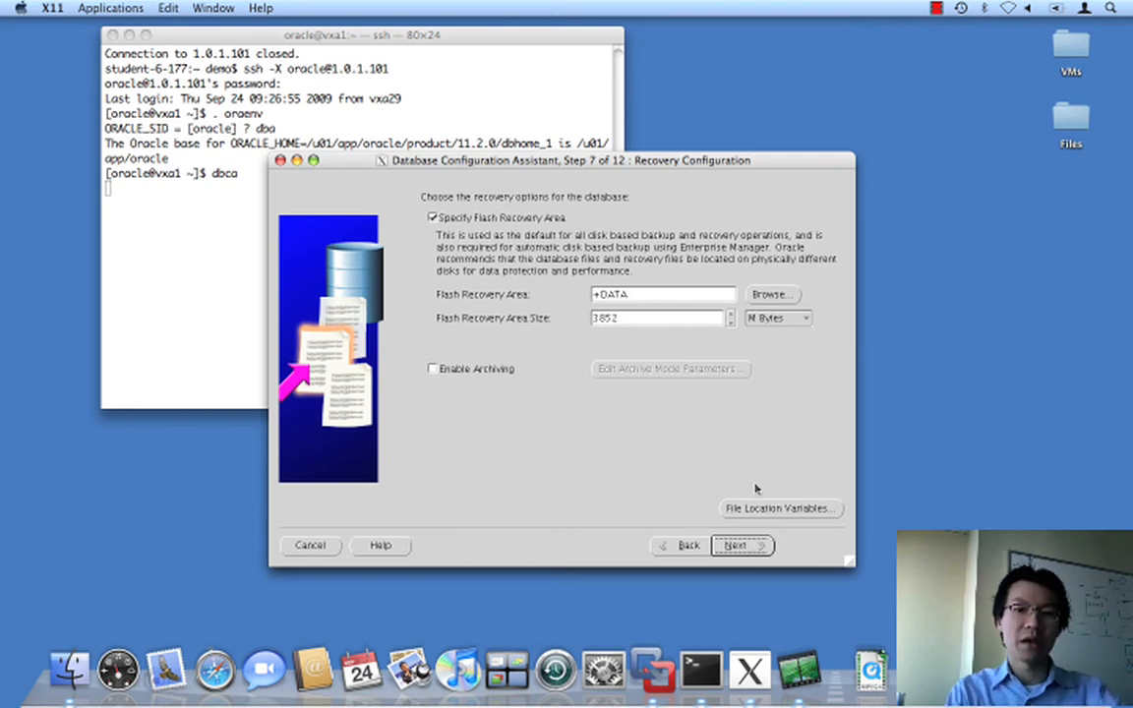
{"action": "left_click", "coordinate": [443, 219]}
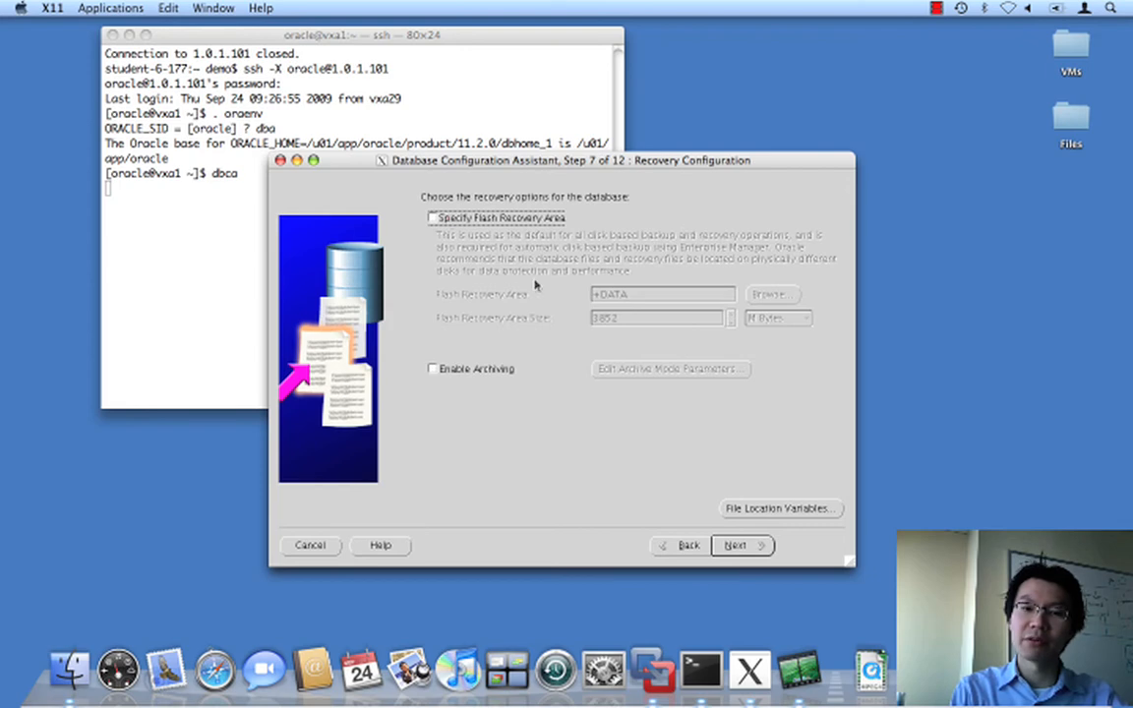
Step: Re-enable the Flash Recovery Area in +DATA with archiving off, and continue without adding the sample schemas
{"action": "left_click", "coordinate": [472, 212]}
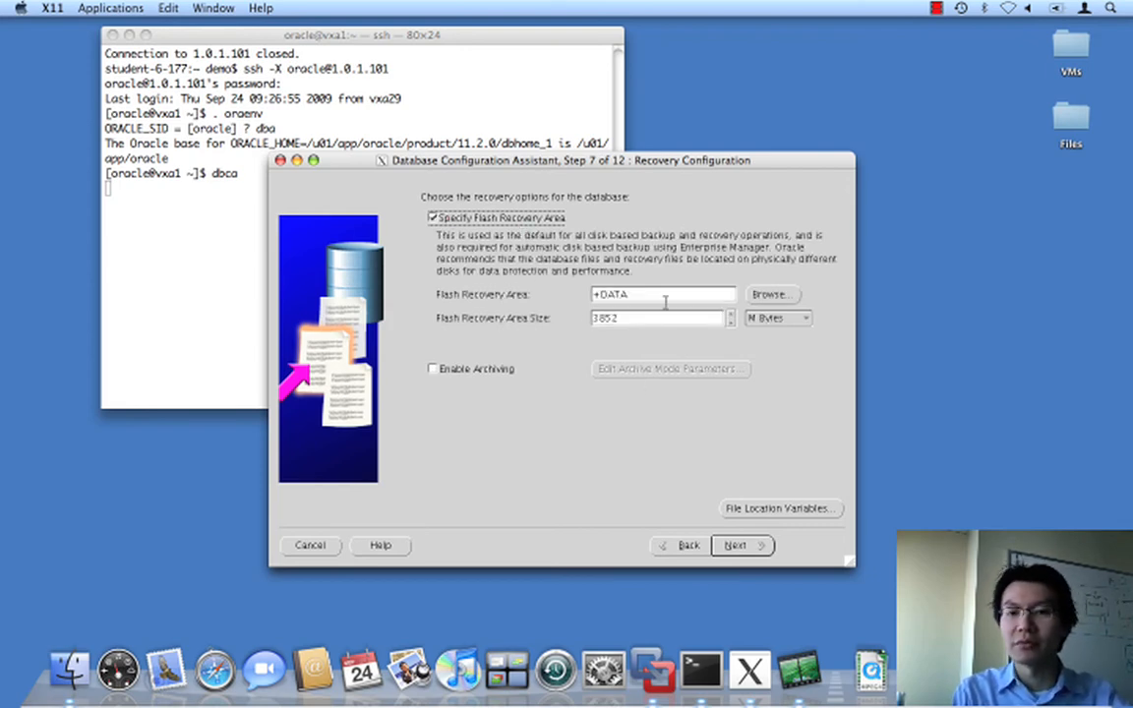
{"action": "left_click", "coordinate": [747, 552]}
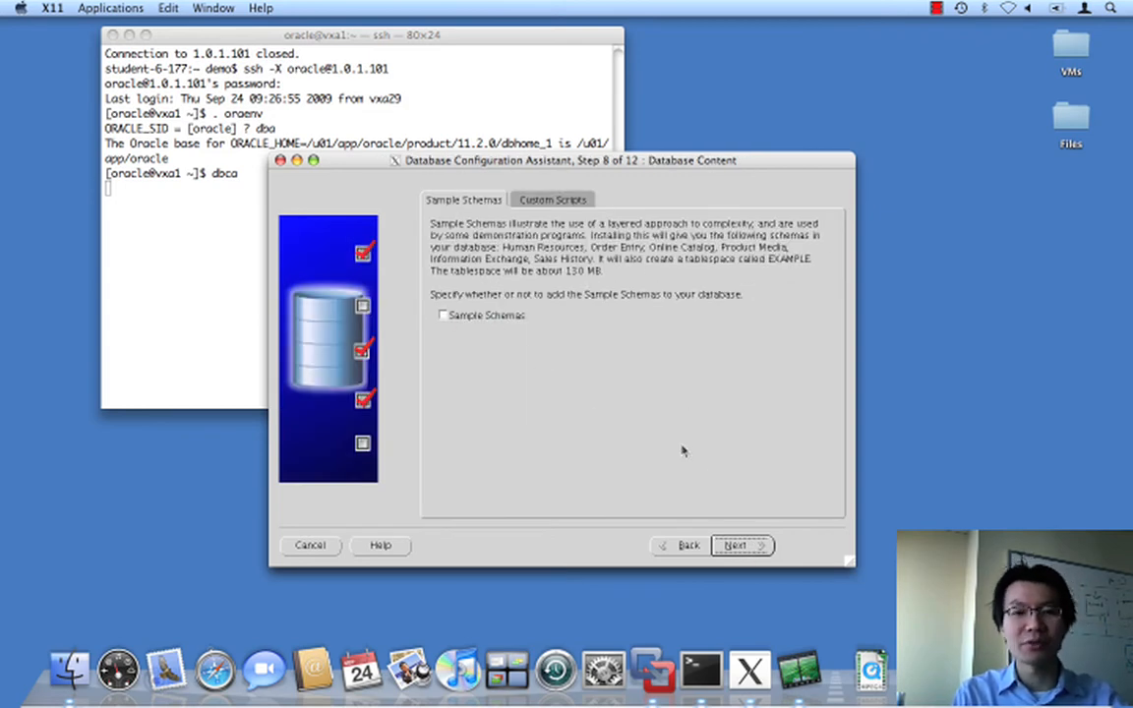
{"action": "left_click", "coordinate": [740, 545]}
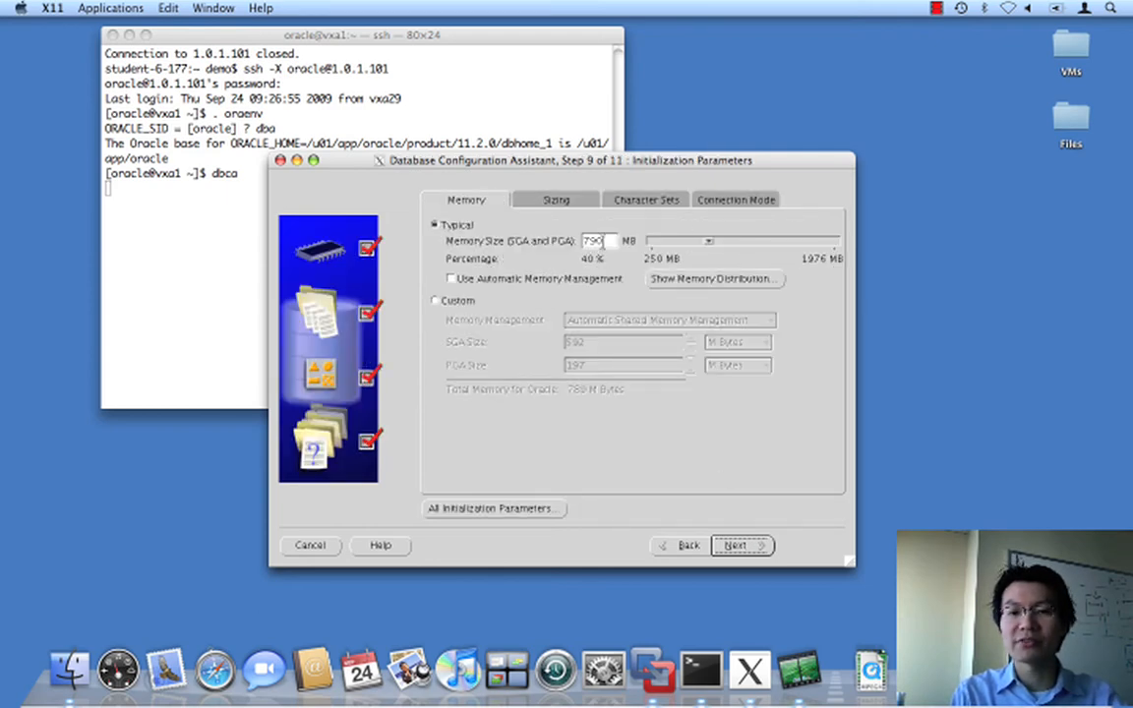
Step: Reduce the typical memory size for SGA and PGA to 250 MB and accept the initialization parameters
{"action": "left_click", "coordinate": [710, 243]}
{"action": "left_click_drag", "start_coordinate": [711, 242], "coordinate": [649, 243]}
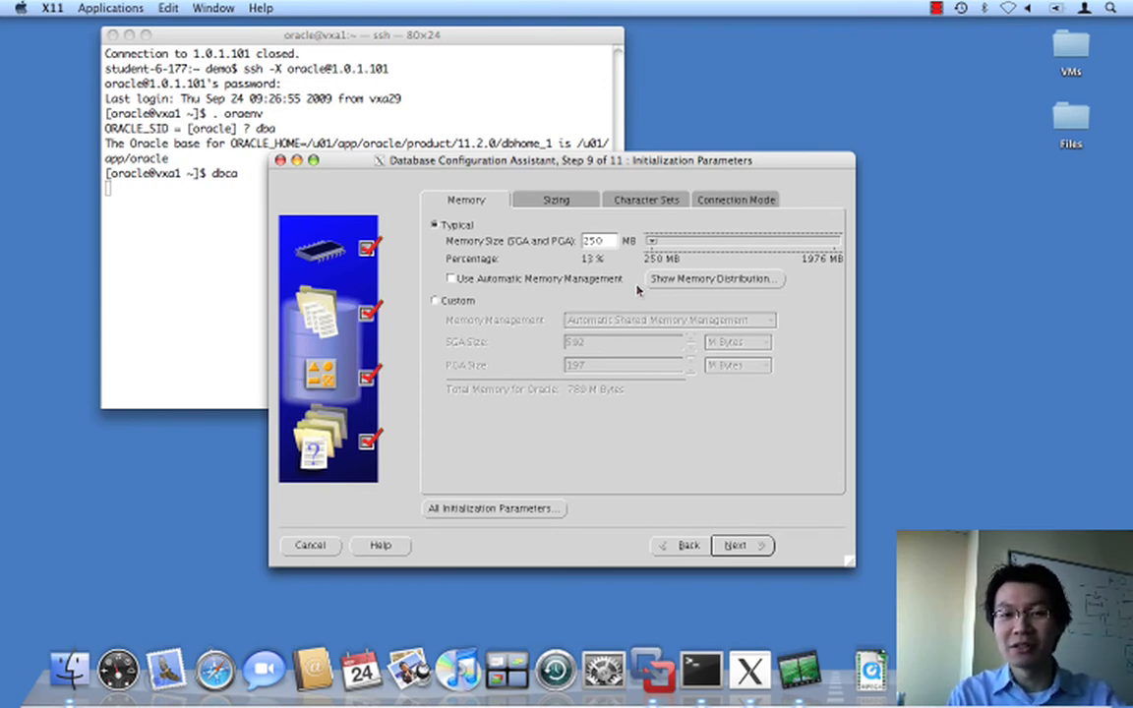
{"action": "left_click", "coordinate": [744, 546]}
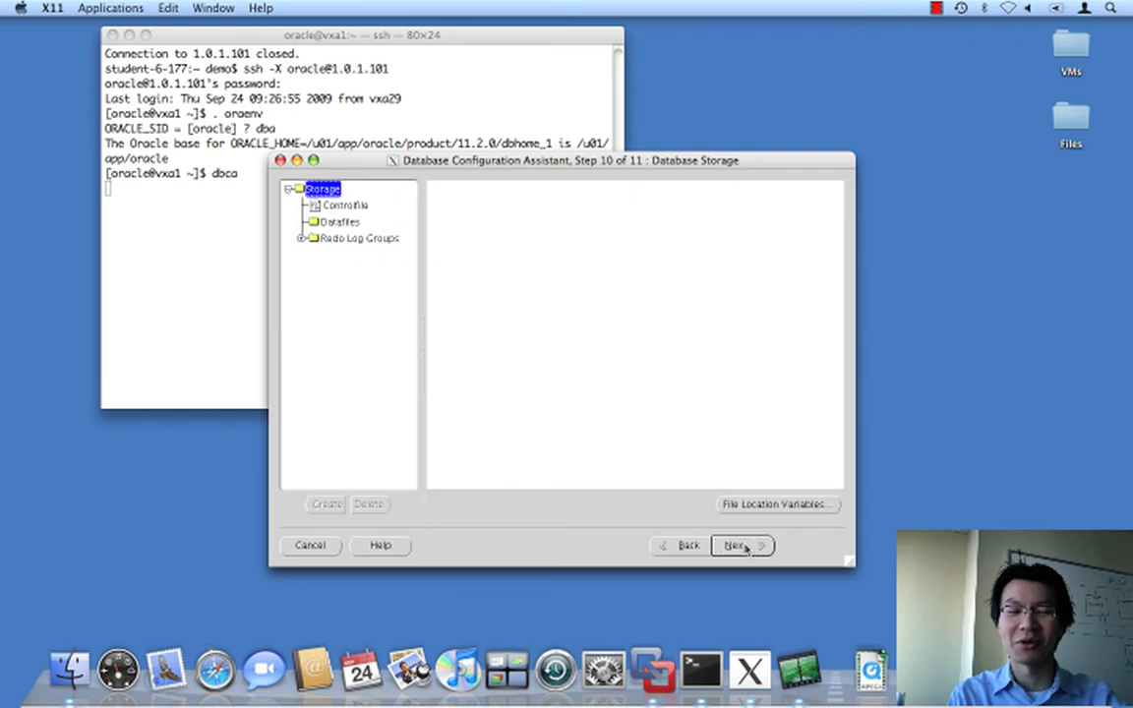
Step: Review the datafiles and redo log groups 2, 3 and 4, and accept the database storage layout
{"action": "left_click", "coordinate": [336, 222]}
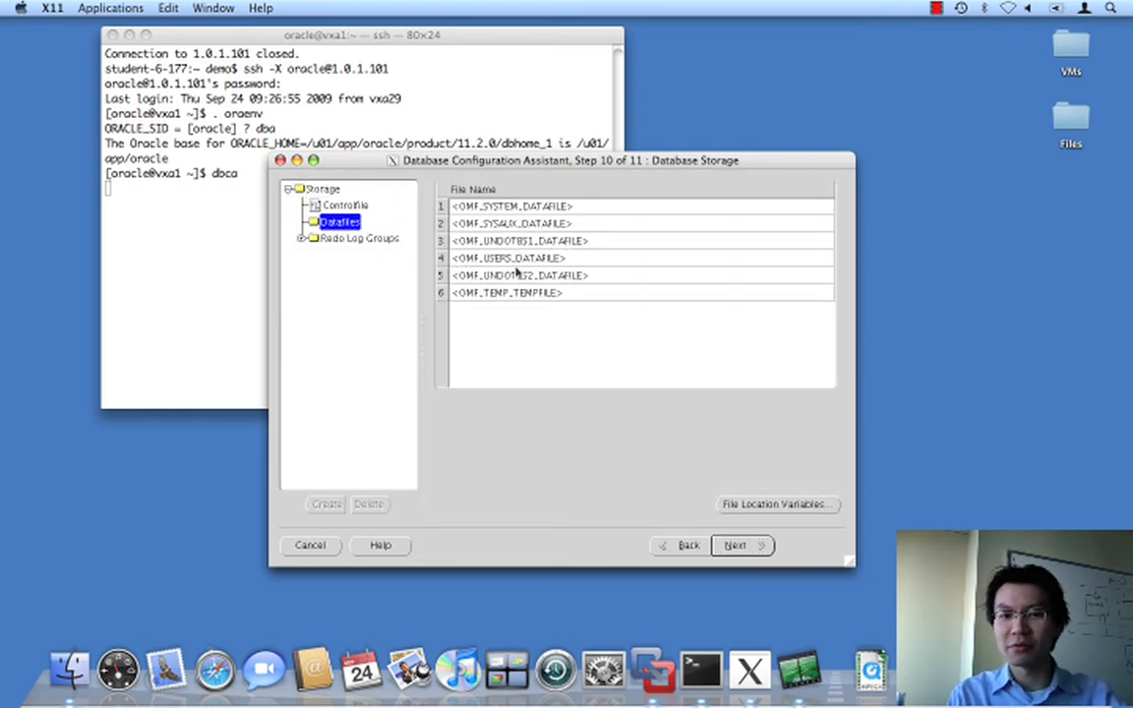
{"action": "left_click", "coordinate": [300, 238]}
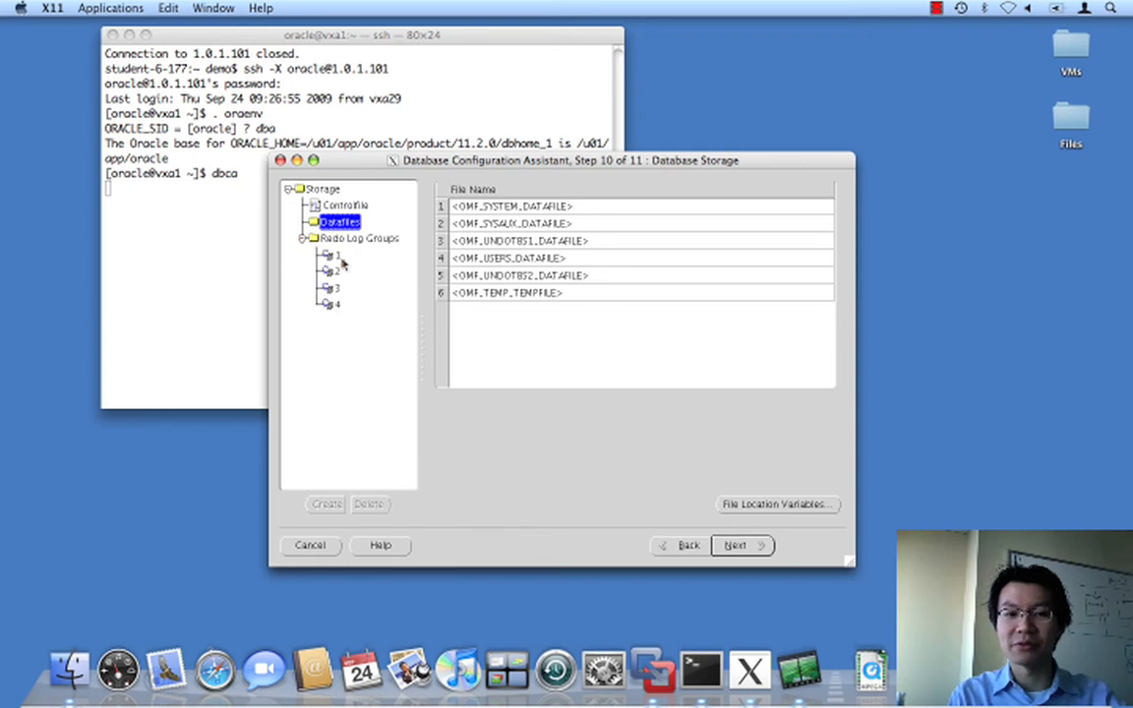
{"action": "left_click", "coordinate": [335, 270]}
{"action": "left_click", "coordinate": [336, 288]}
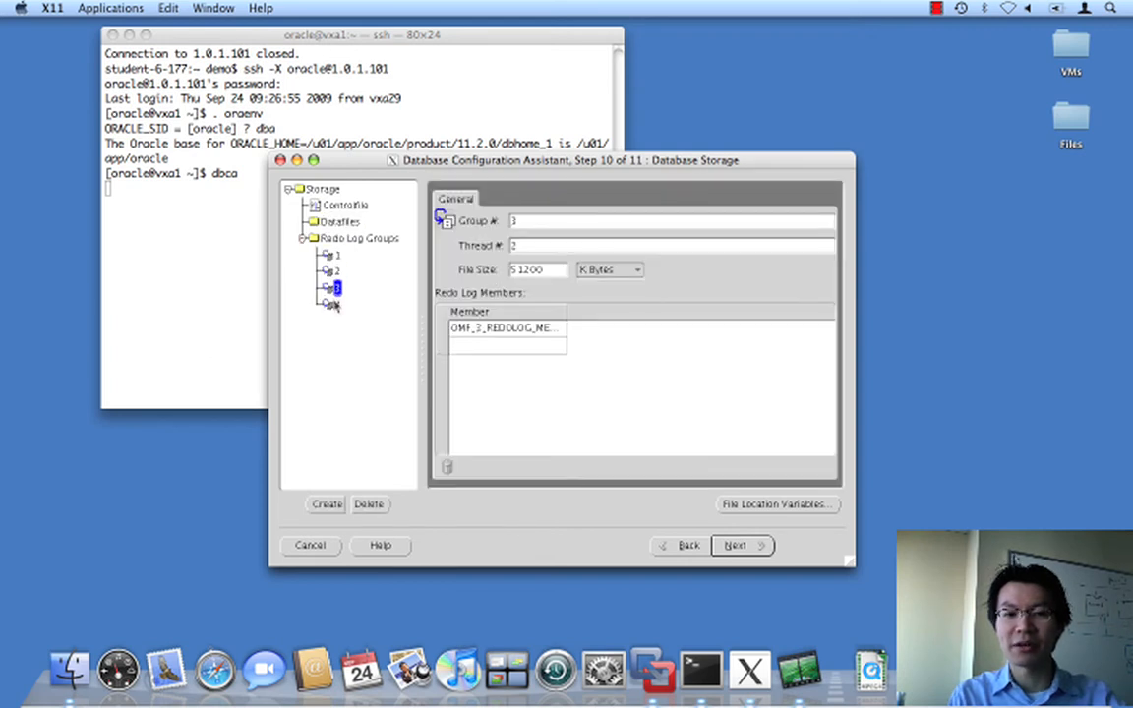
{"action": "left_click", "coordinate": [335, 304]}
{"action": "left_click", "coordinate": [755, 546]}
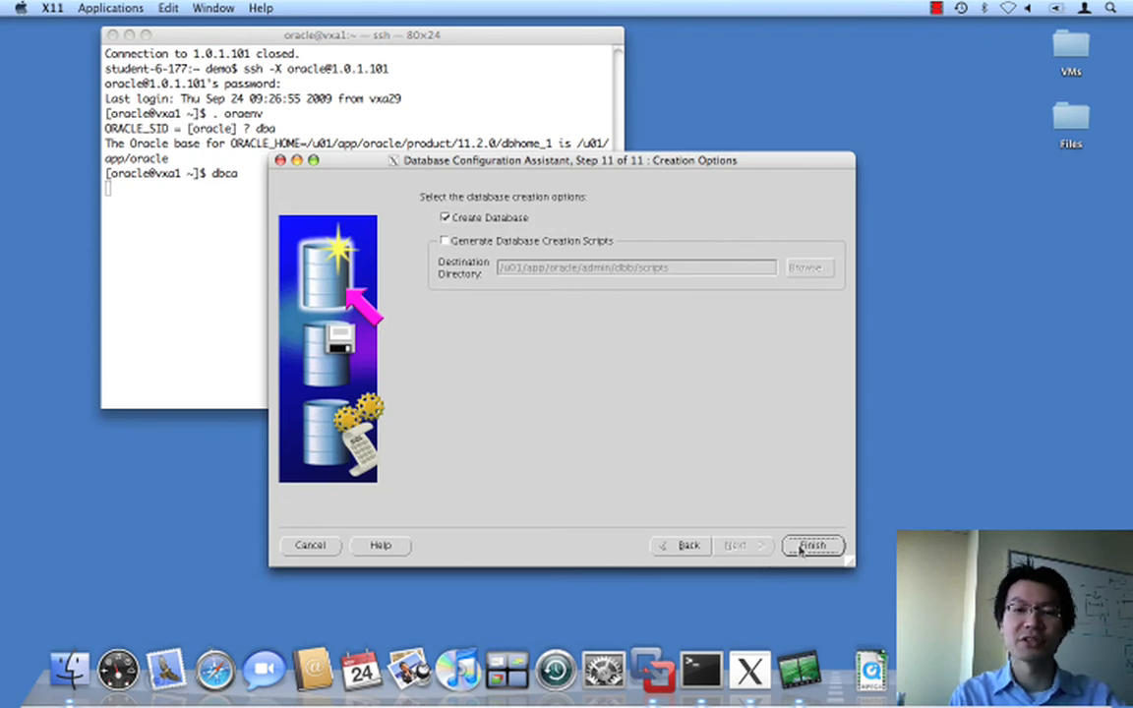
Step: Create the database dbb from the configuration summary and exit the assistant once creation is complete
{"action": "left_click", "coordinate": [801, 548]}
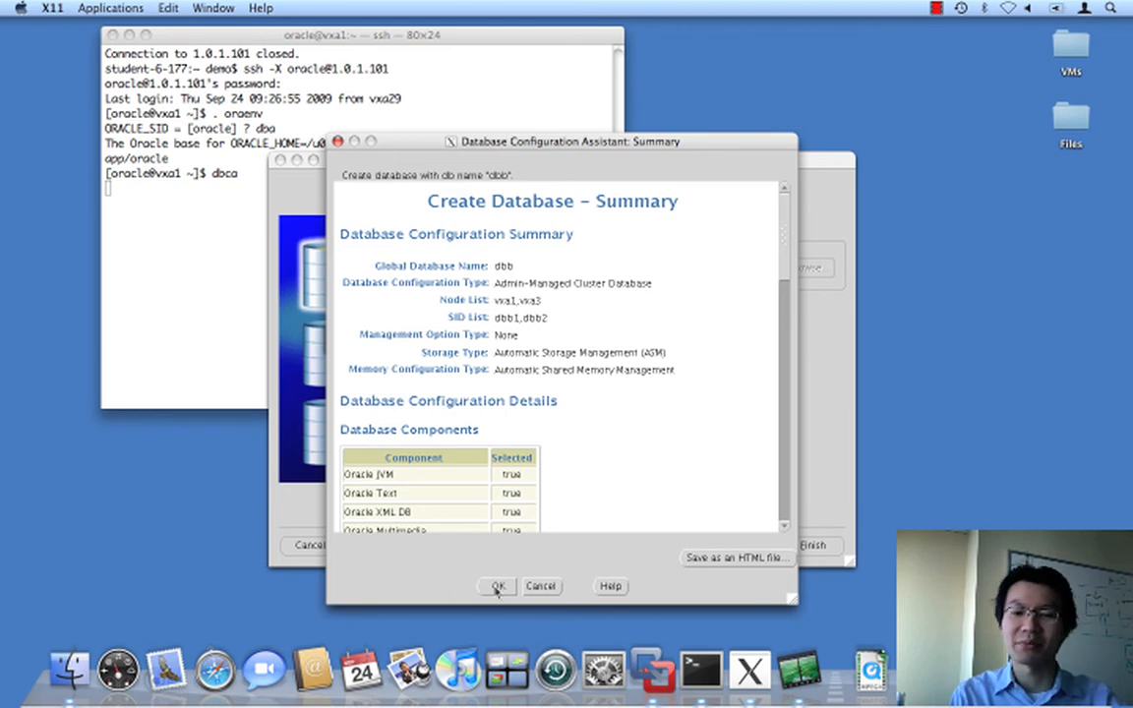
{"action": "left_click", "coordinate": [496, 585]}
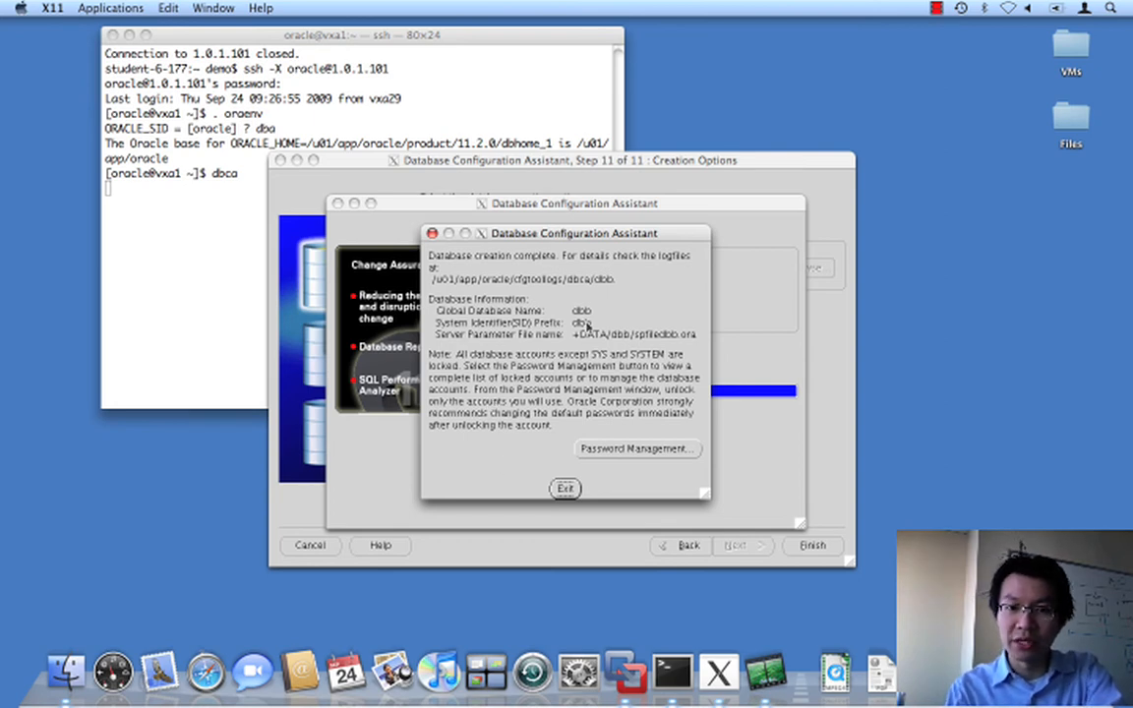
{"action": "left_click", "coordinate": [562, 489]}
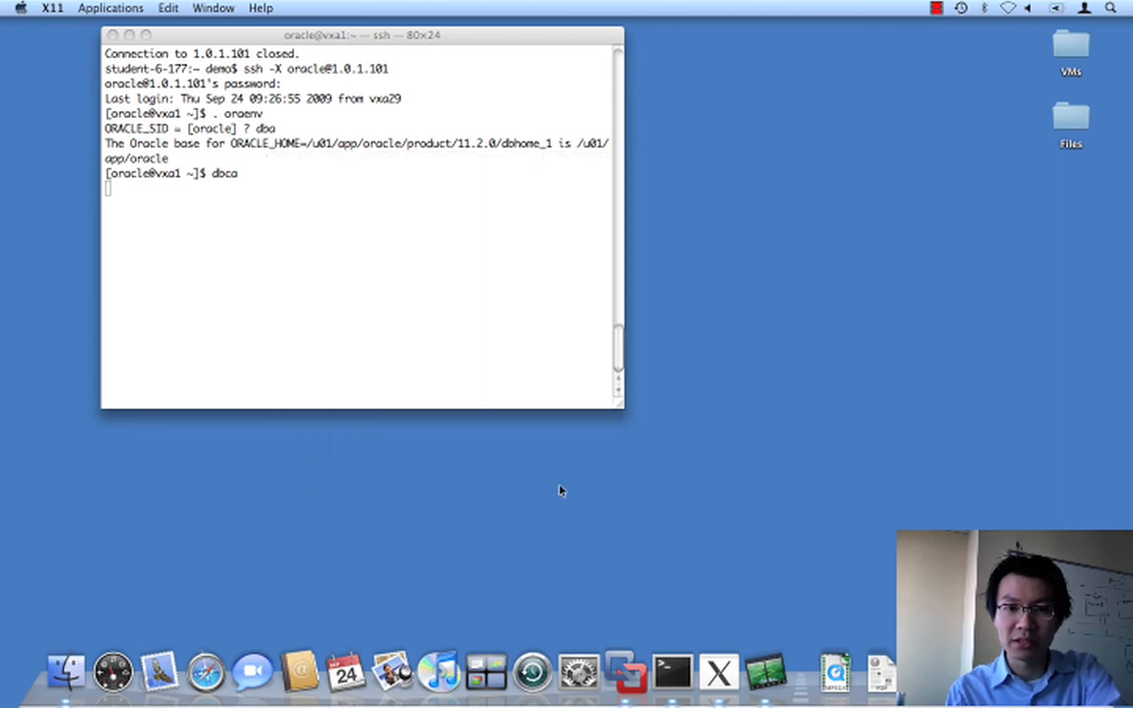
Step: Switch to the terminal and list the smon processes on vxa1 with ps uax | grep smon
{"action": "left_click", "coordinate": [499, 276]}
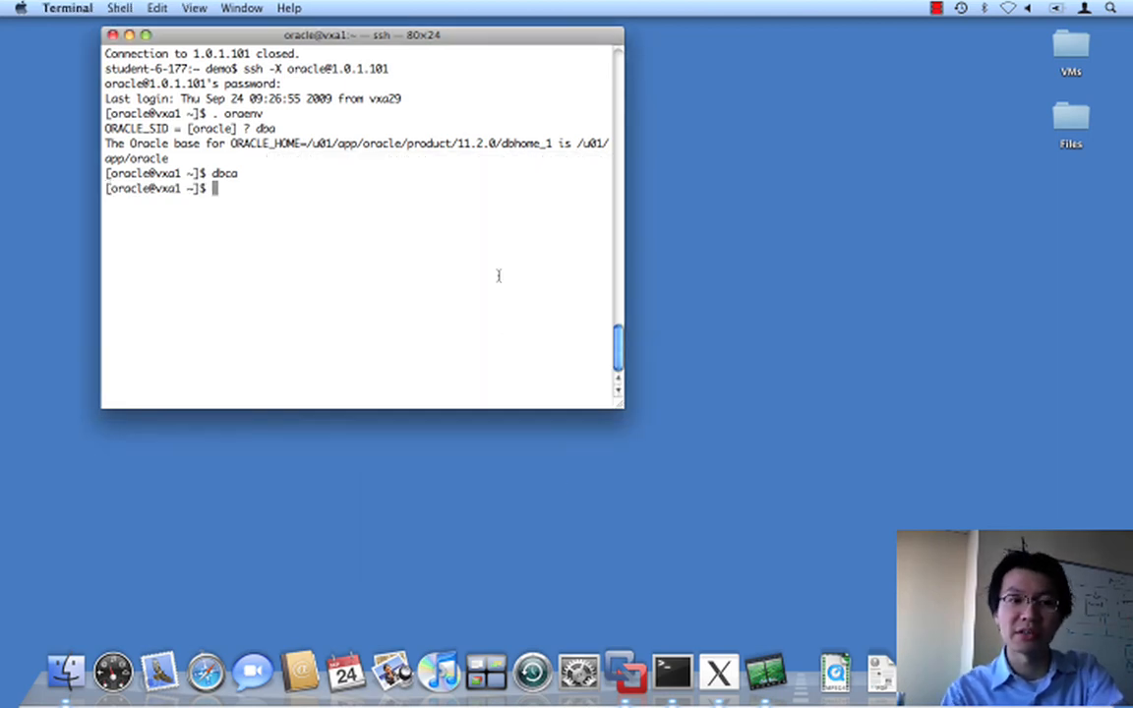
{"action": "type", "text": "ps uax | grep smon"}
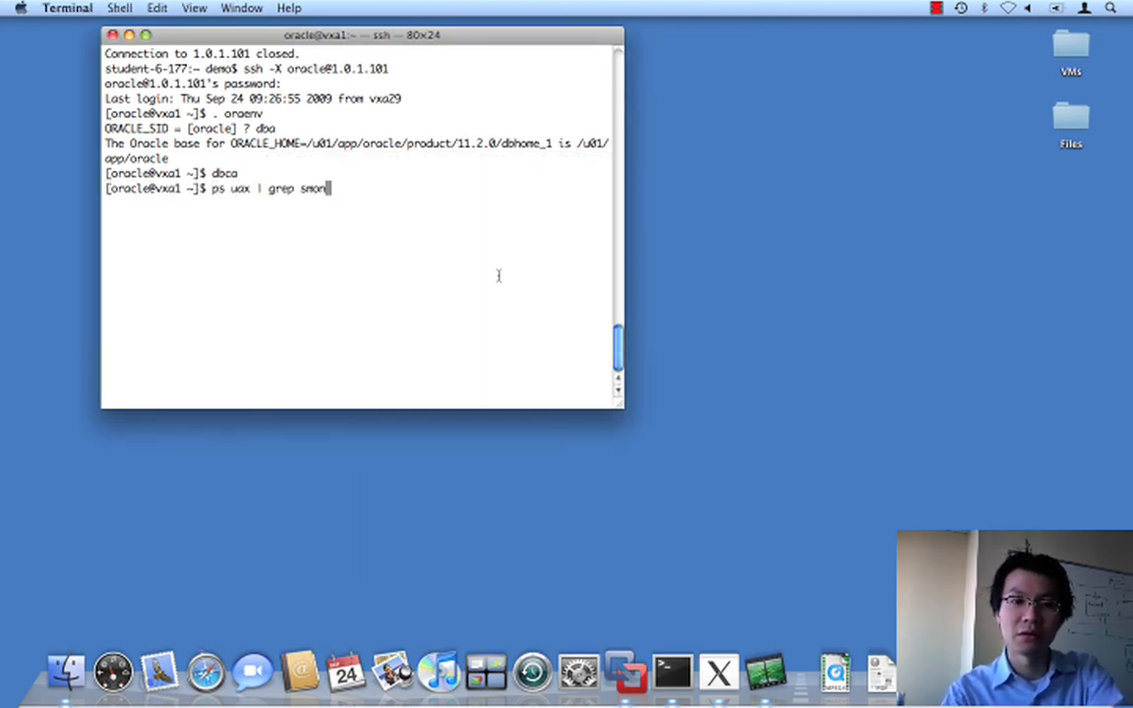
{"action": "key", "text": "Return"}
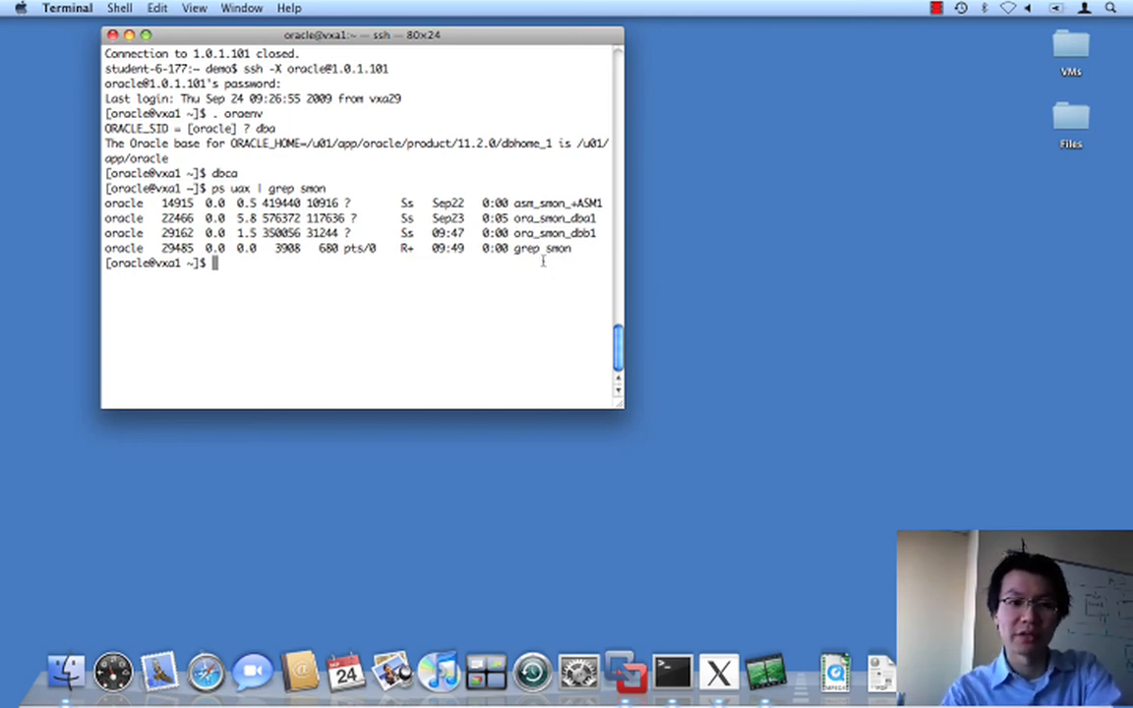
Step: Set the Oracle environment to dbb with oraenv and export ORACLE_SID=dbb1 for the local instance
{"action": "type", "text": ". oraenv"}
{"action": "key", "text": "Return"}
{"action": "type", "text": "d"}
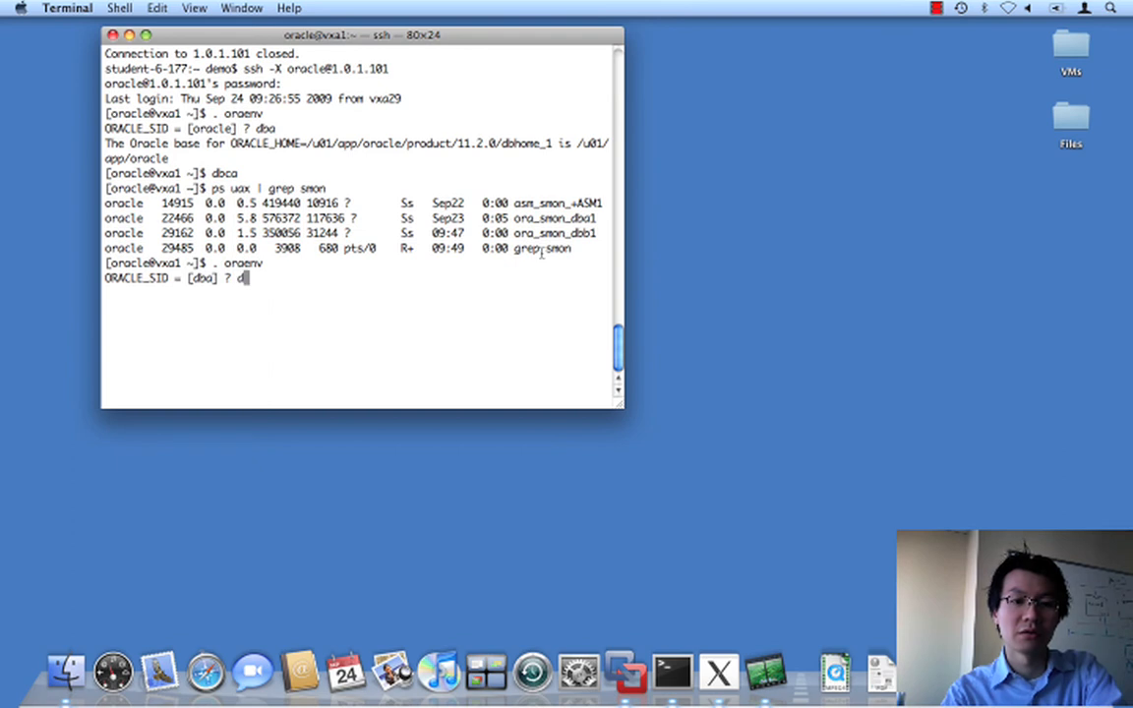
{"action": "type", "text": "bb"}
{"action": "key", "text": "Return"}
{"action": "type", "text": "export OR"}
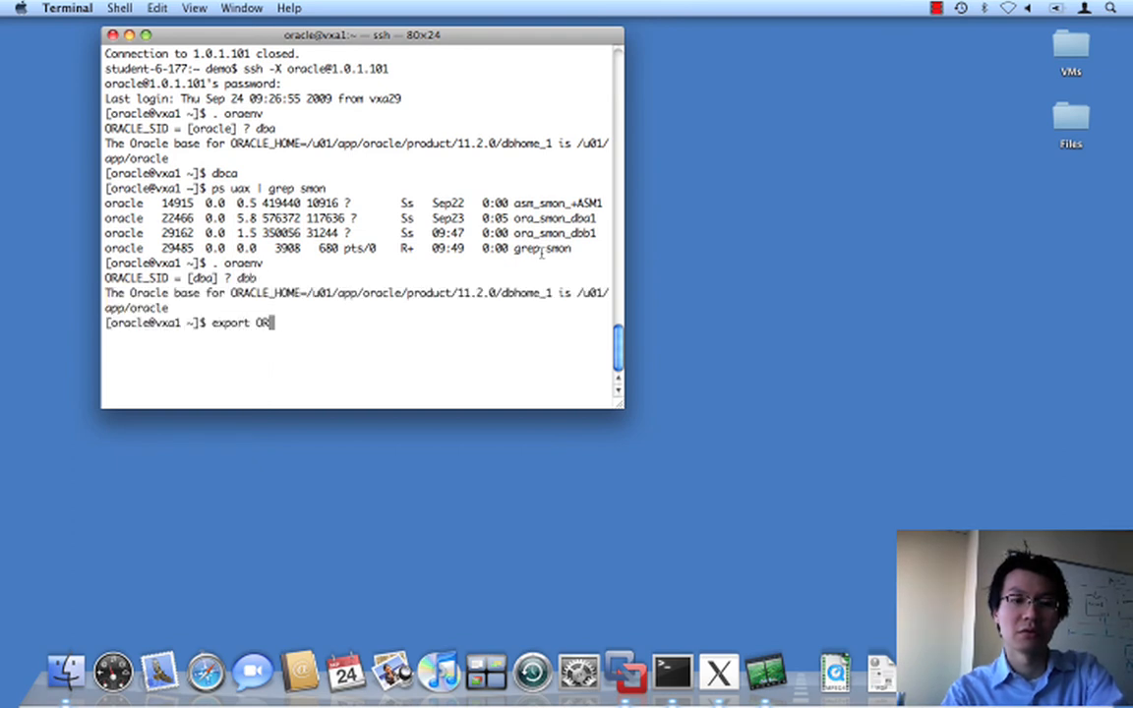
{"action": "type", "text": "ACLE_SID="}
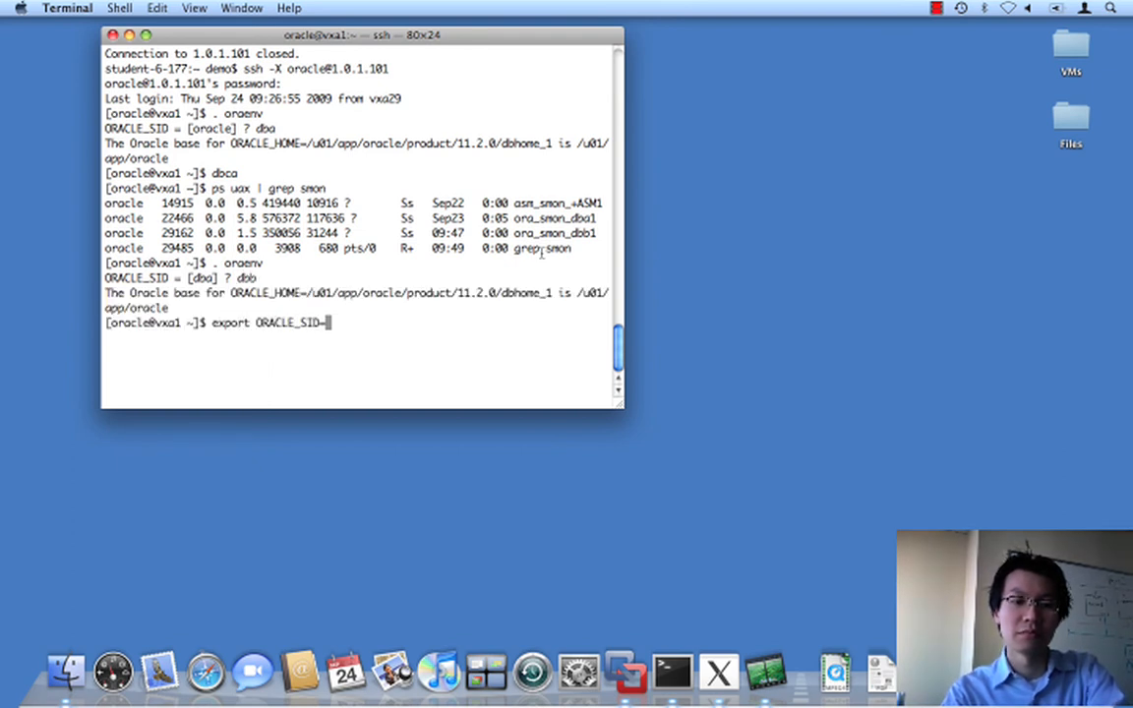
{"action": "type", "text": "dbb1"}
{"action": "key", "text": "Return"}
Step: Connect to the dbb1 instance in SQL*Plus as sysdba using operating system authentication
{"action": "type", "text": "sqlplus "}
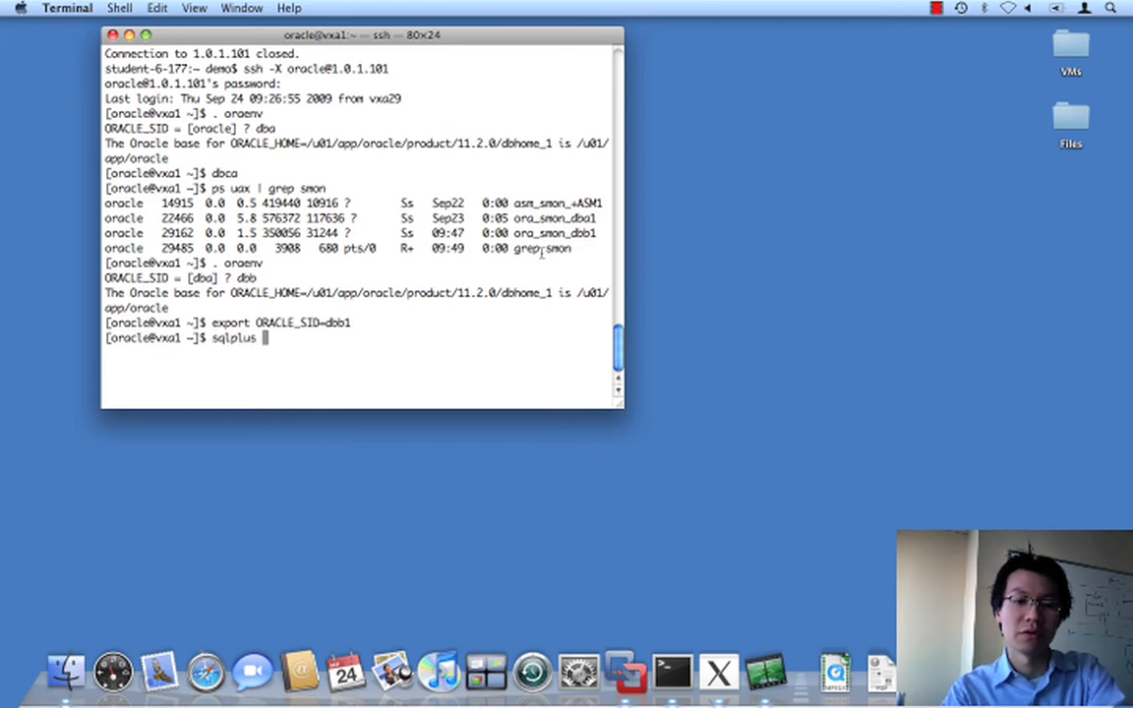
{"action": "type", "text": "/ as sysdba"}
{"action": "key", "text": "Return"}
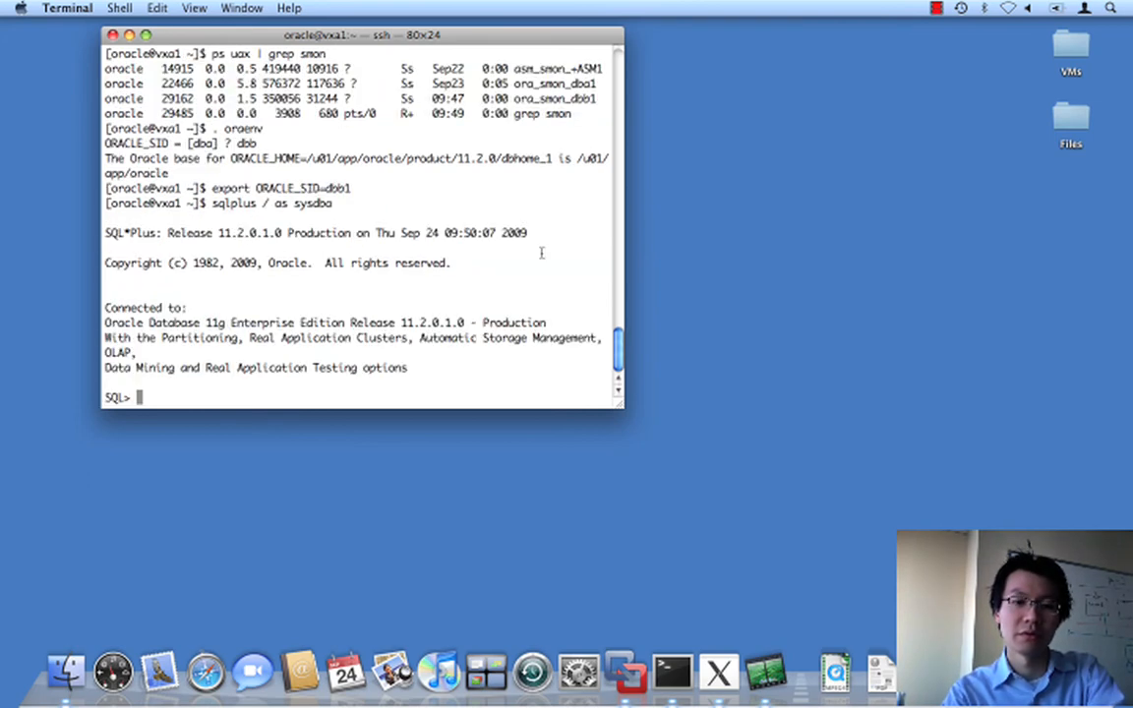
Step: Query instance_name, inst_id and status from gv$instance to check the cluster database's instances
{"action": "type", "text": "select instance_"}
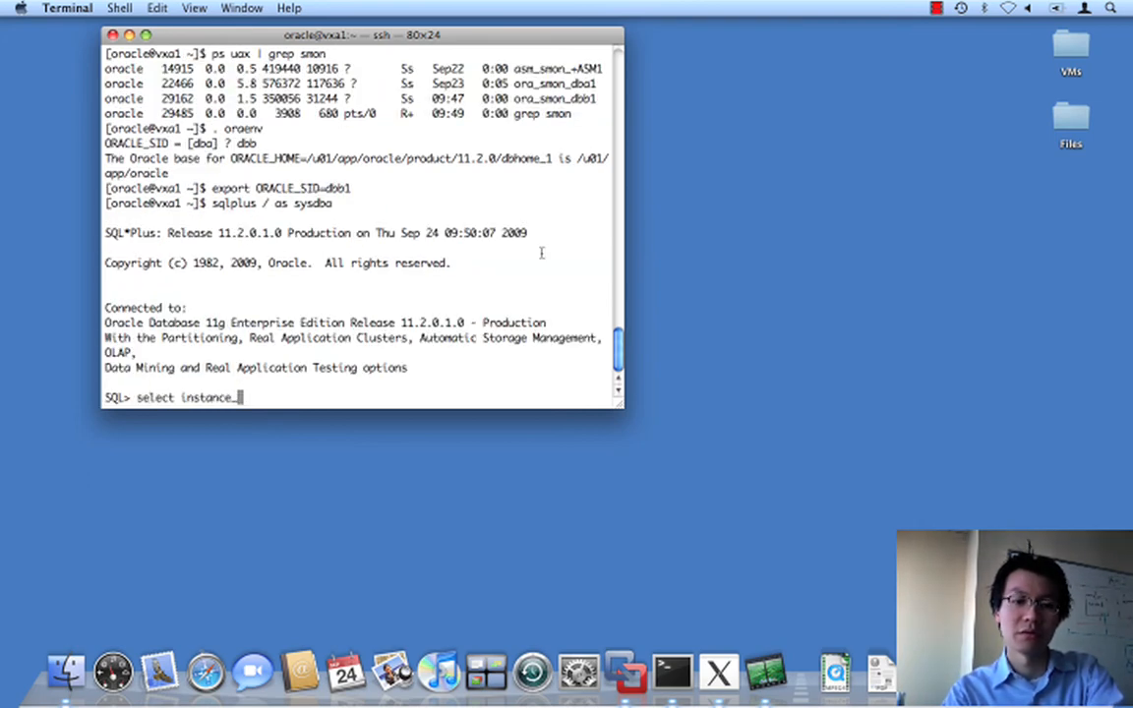
{"action": "type", "text": "name, inst_"}
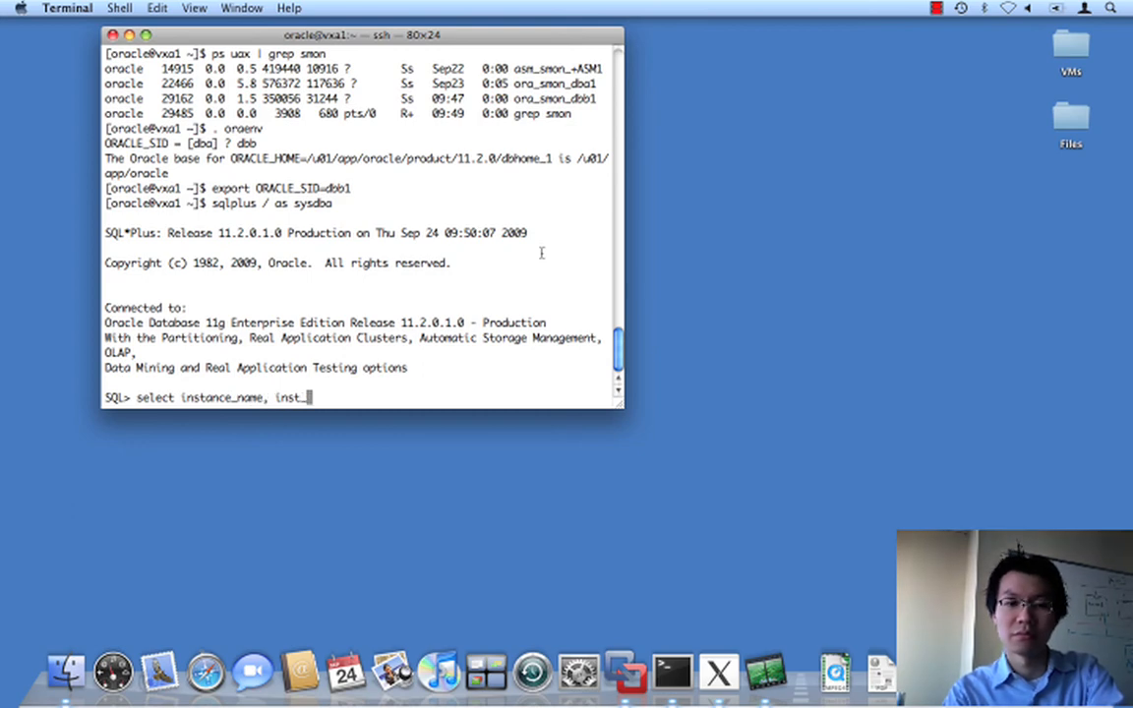
{"action": "type", "text": "id, status f"}
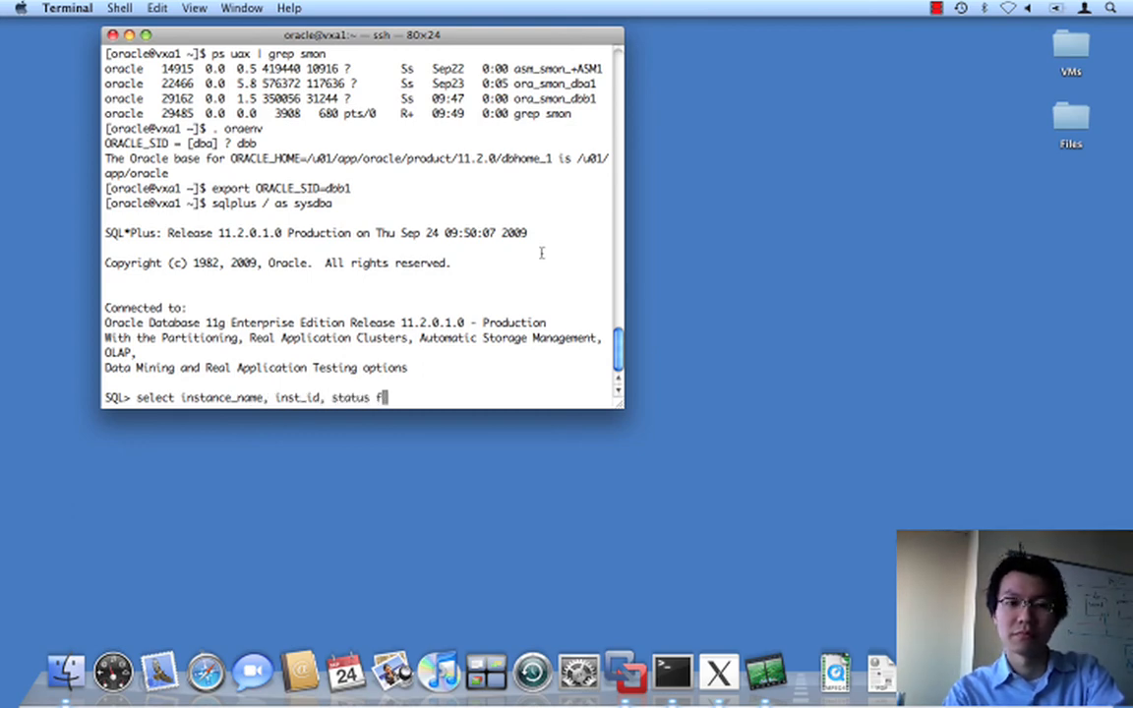
{"action": "type", "text": "rom gv$instance"}
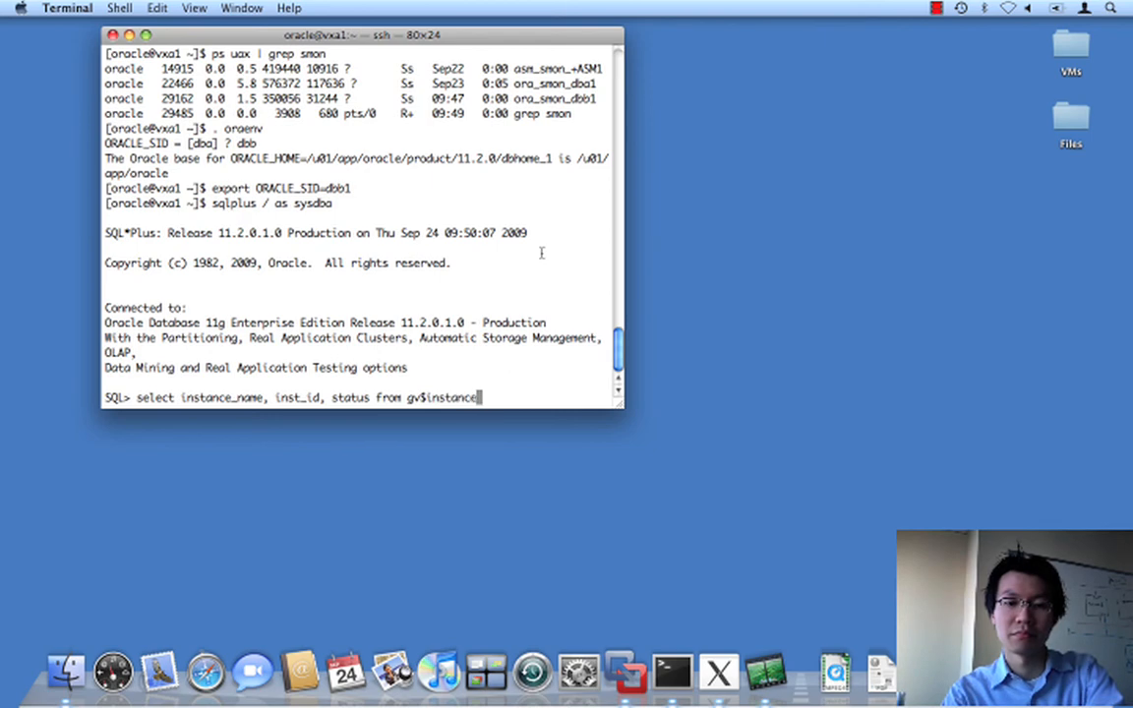
{"action": "type", "text": ";"}
{"action": "key", "text": "Return"}
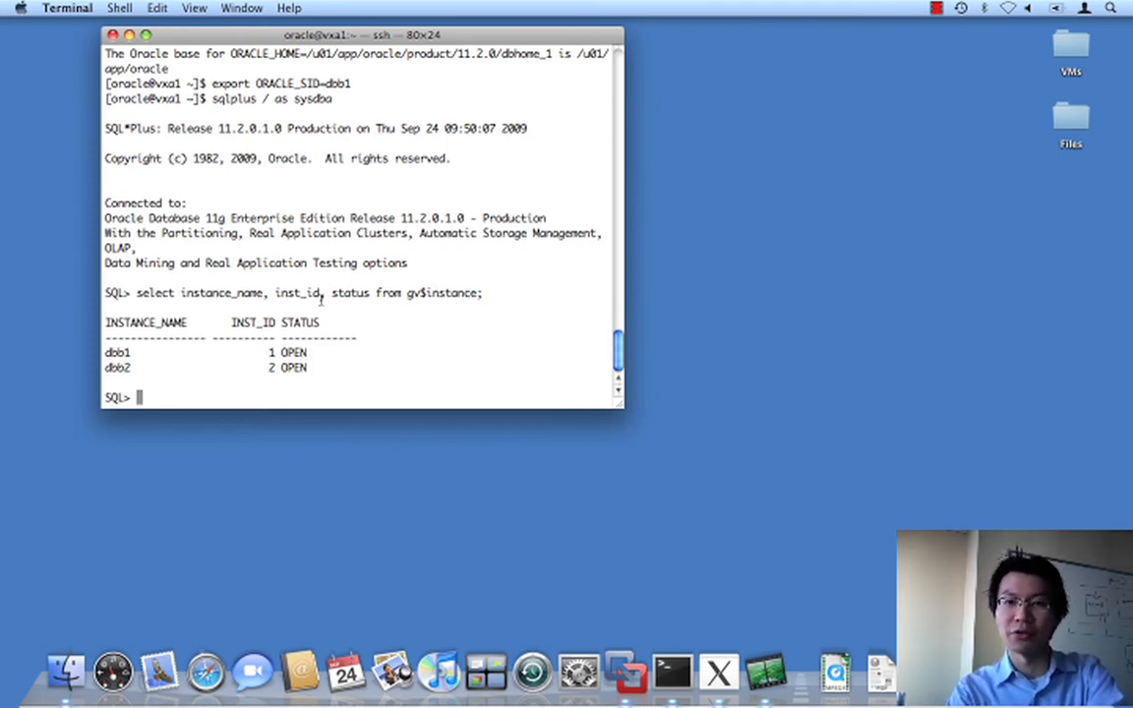
Step: Quit SQL*Plus, log in to node vxa2 over ssh and list its smon processes with ps aux
{"action": "type", "text": "quit"}
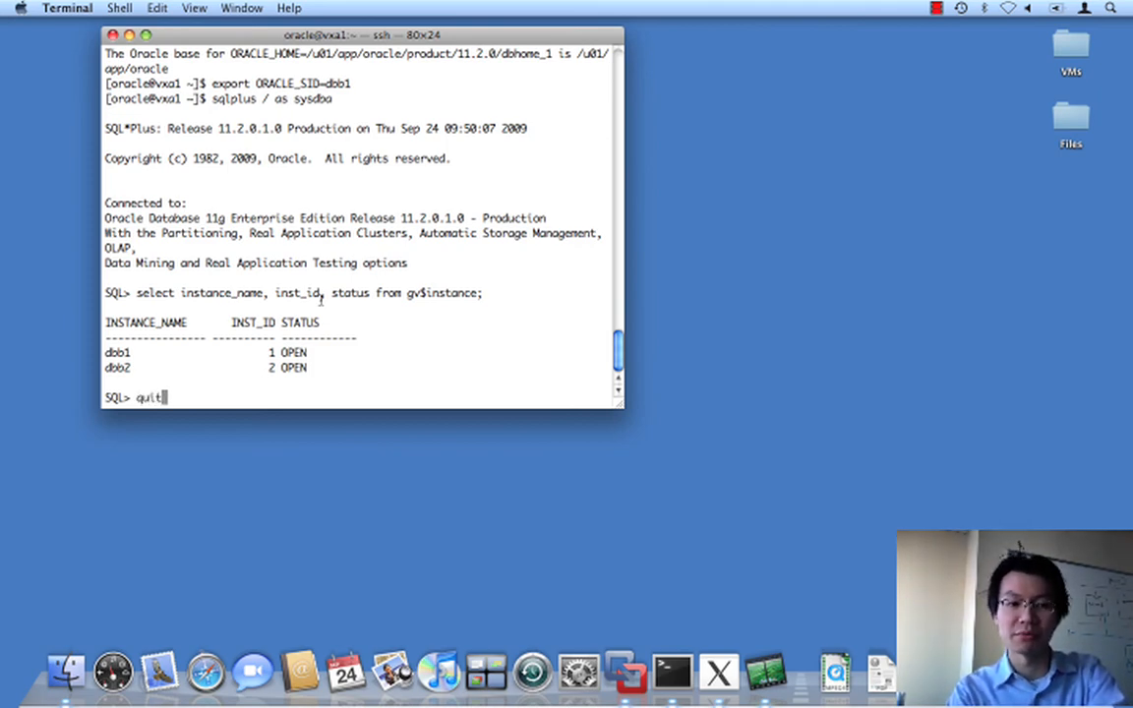
{"action": "key", "text": "Return"}
{"action": "type", "text": "ssh vxa2"}
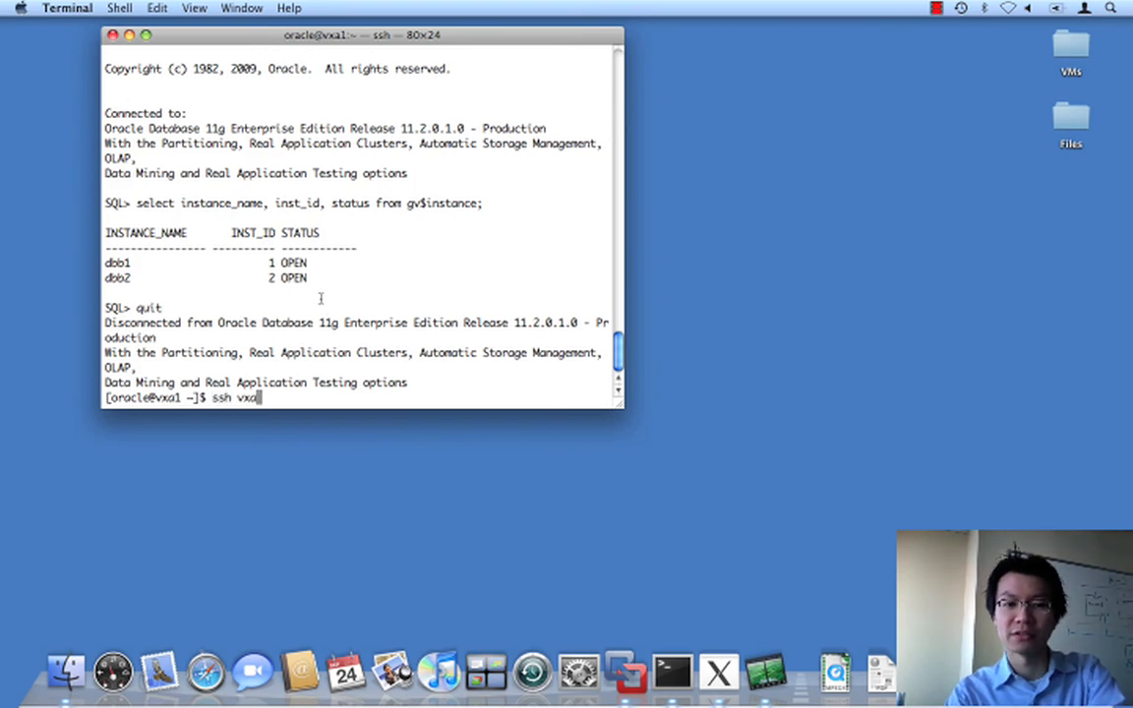
{"action": "key", "text": "Return"}
{"action": "type", "text": "ps aux | grep smon"}
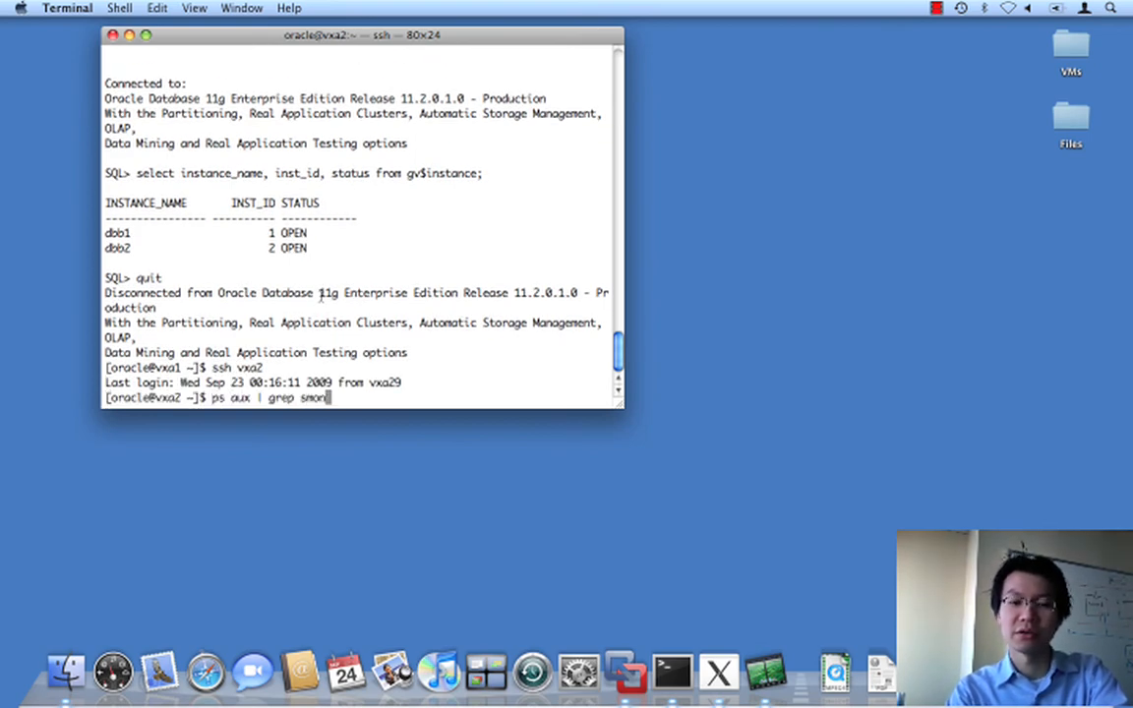
{"action": "key", "text": "Return"}
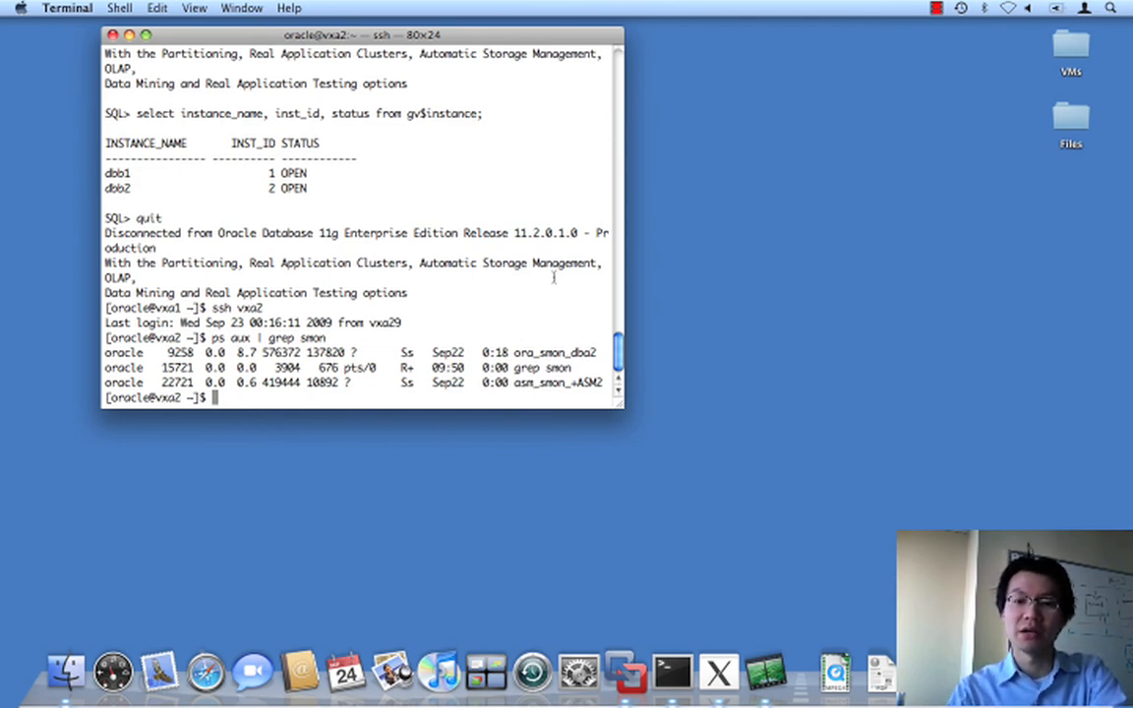
Step: Leave vxa2, log in to node vxa3 over ssh and list its smon processes with ps aux
{"action": "type", "text": "exit"}
{"action": "key", "text": "Return"}
{"action": "type", "text": "ssh v"}
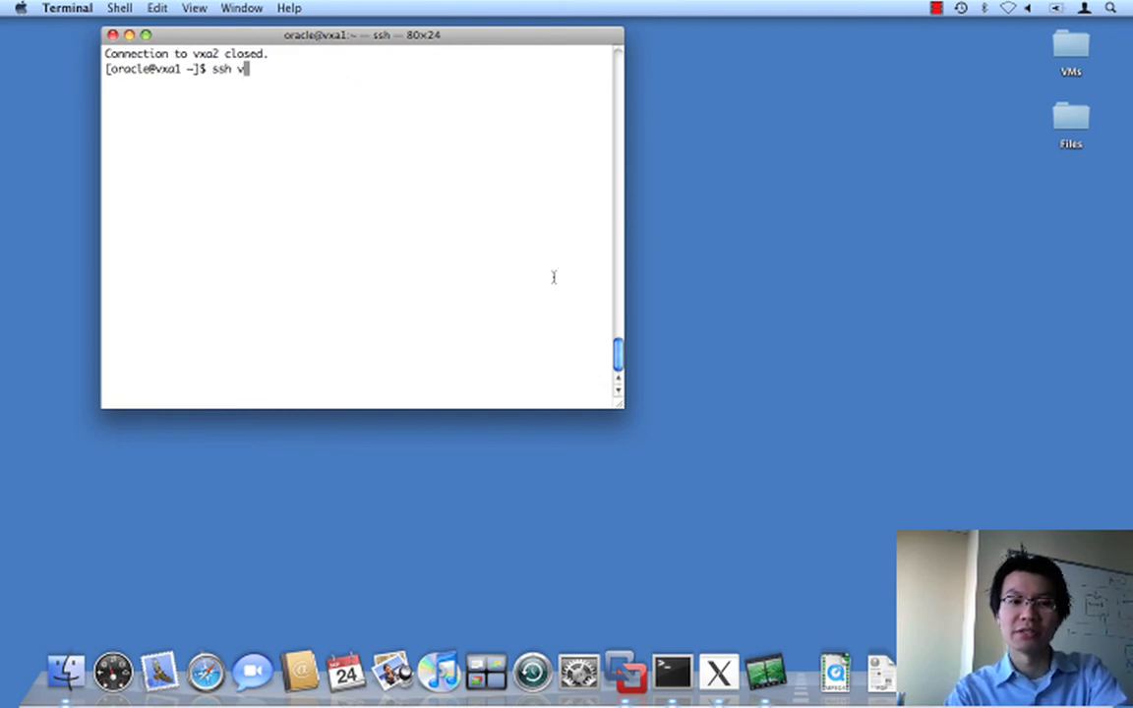
{"action": "type", "text": "xa3"}
{"action": "key", "text": "Return"}
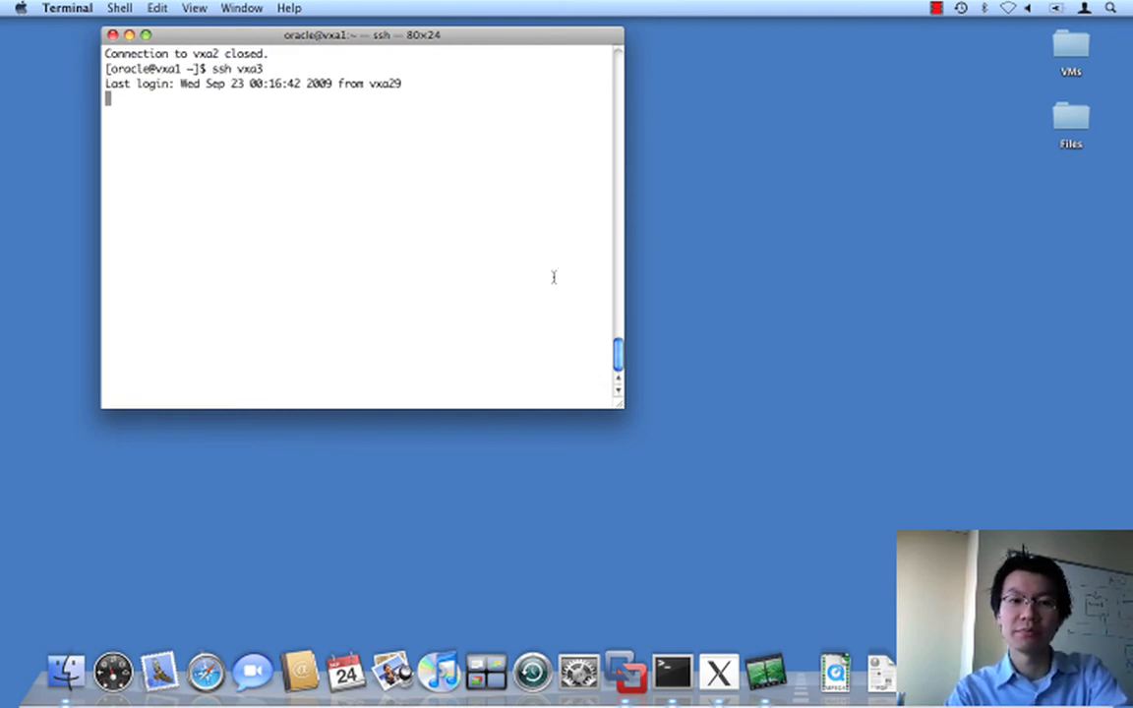
{"action": "type", "text": "ps aux | grep smon"}
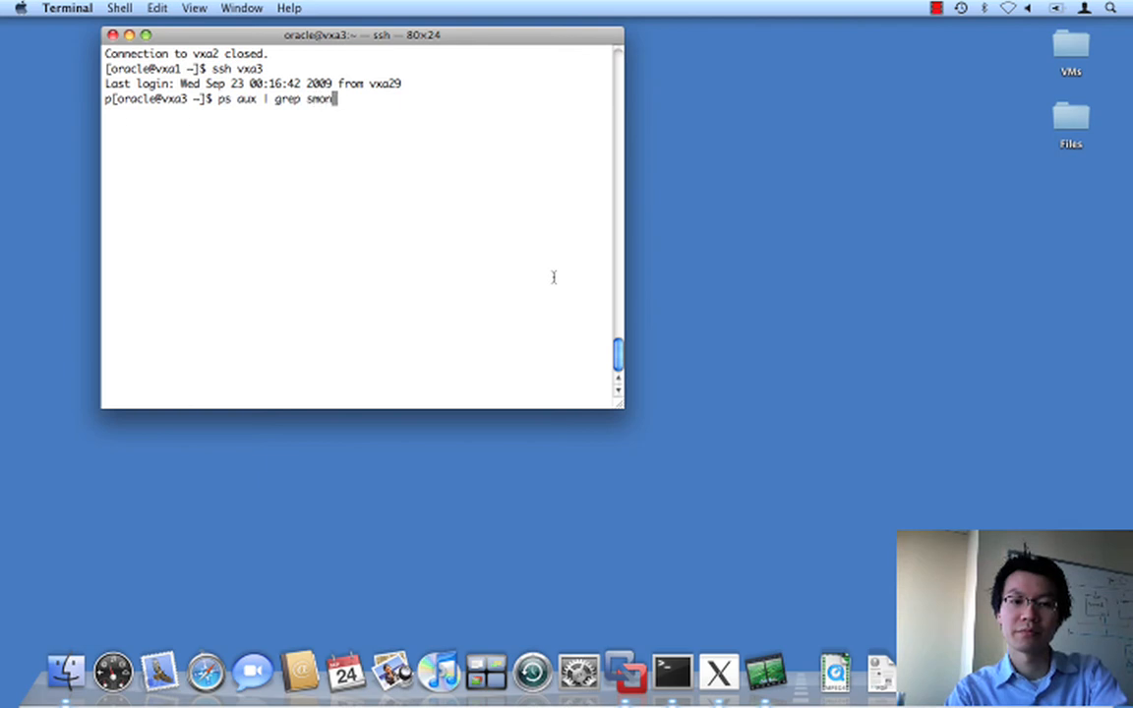
{"action": "key", "text": "Return"}
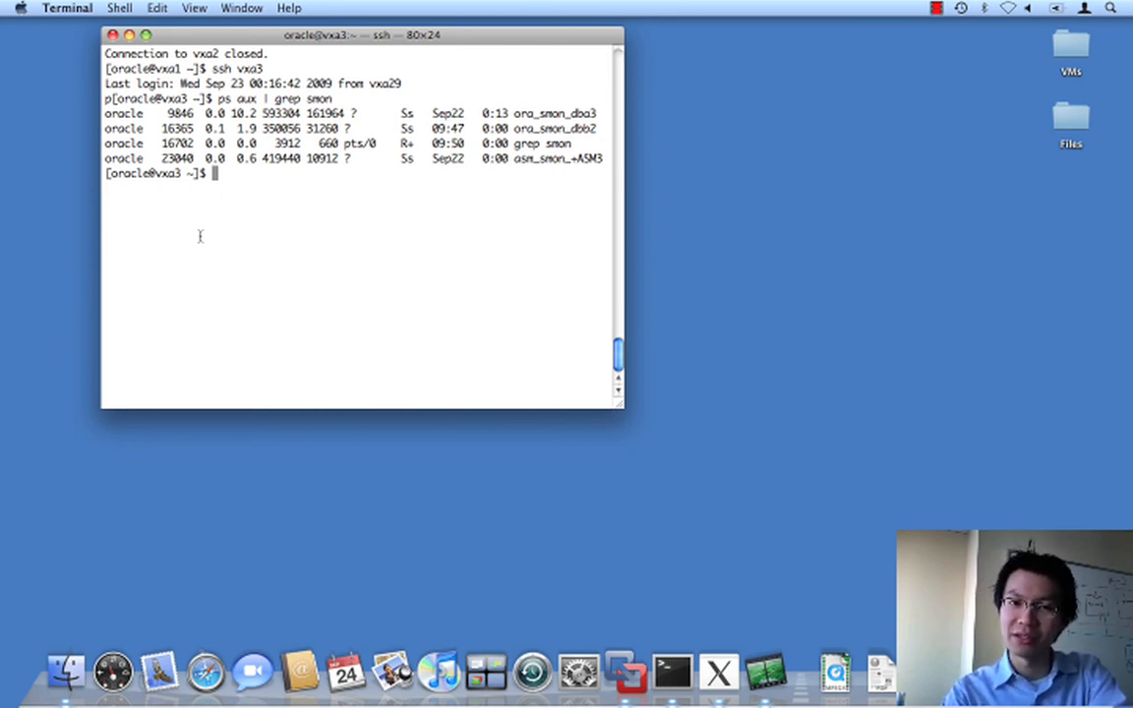
Step: List the cluster resources in table form by running /u01/app/11.2.0/grid/bin/crs_stat -t on vxa3
{"action": "type", "text": "/u01/"}
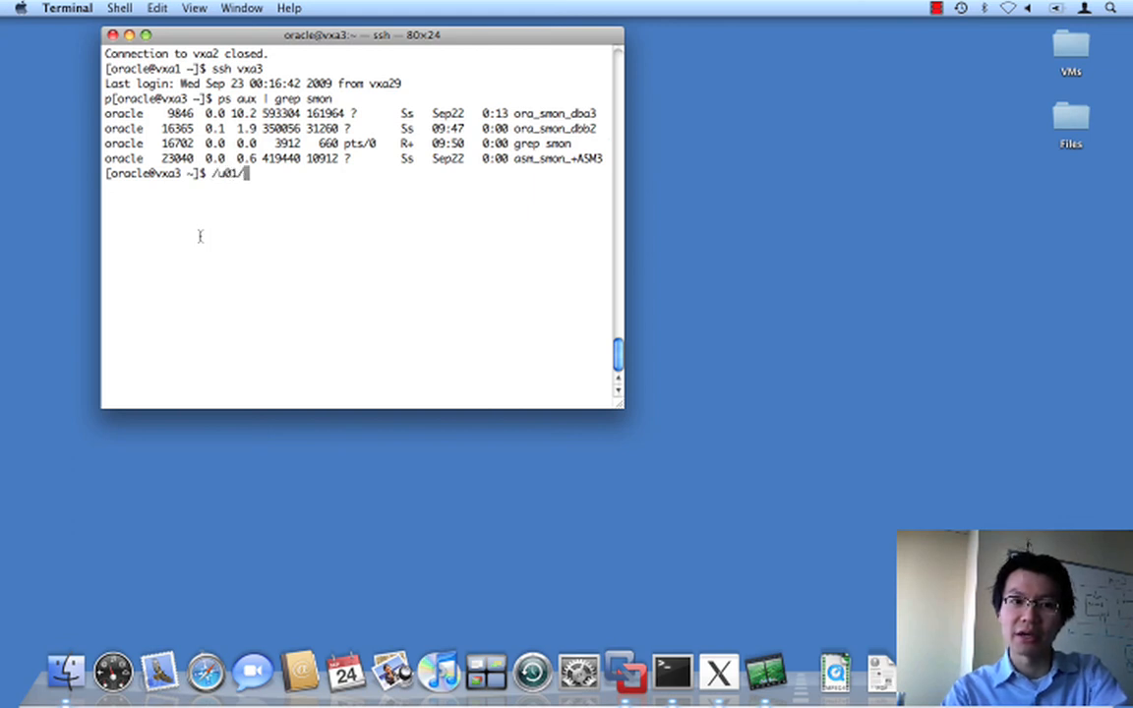
{"action": "type", "text": "11"}
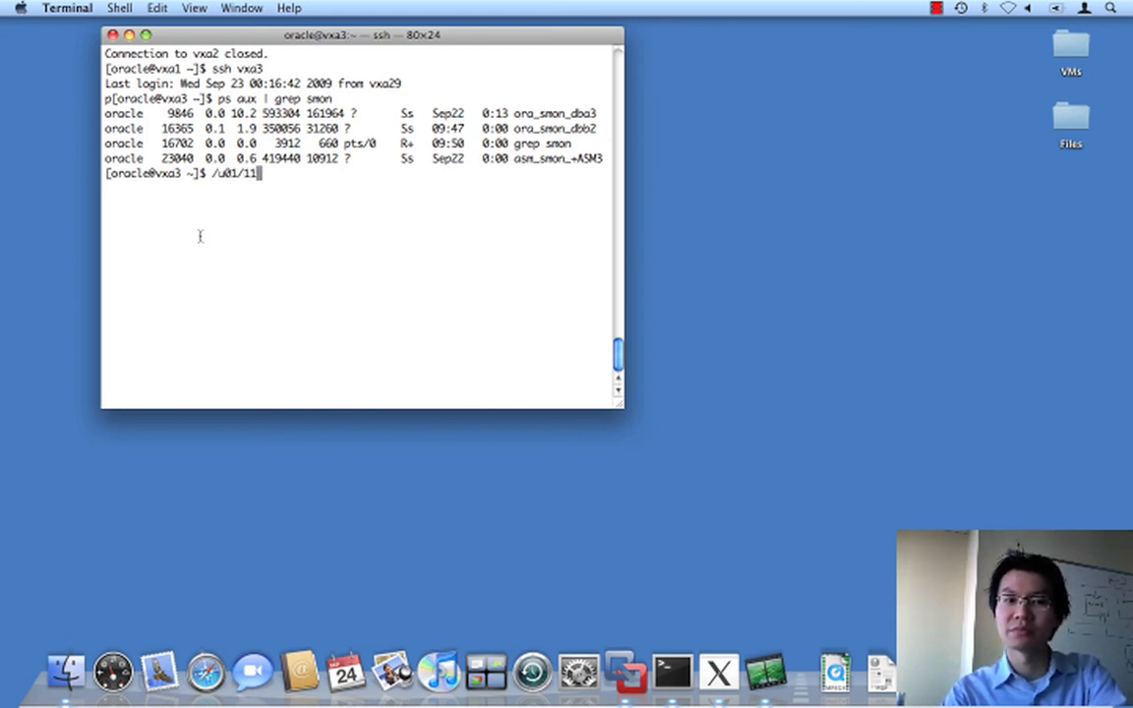
{"action": "key", "text": "BackSpace"}
{"action": "key", "text": "BackSpace"}
{"action": "type", "text": "app/11.2.0/gr"}
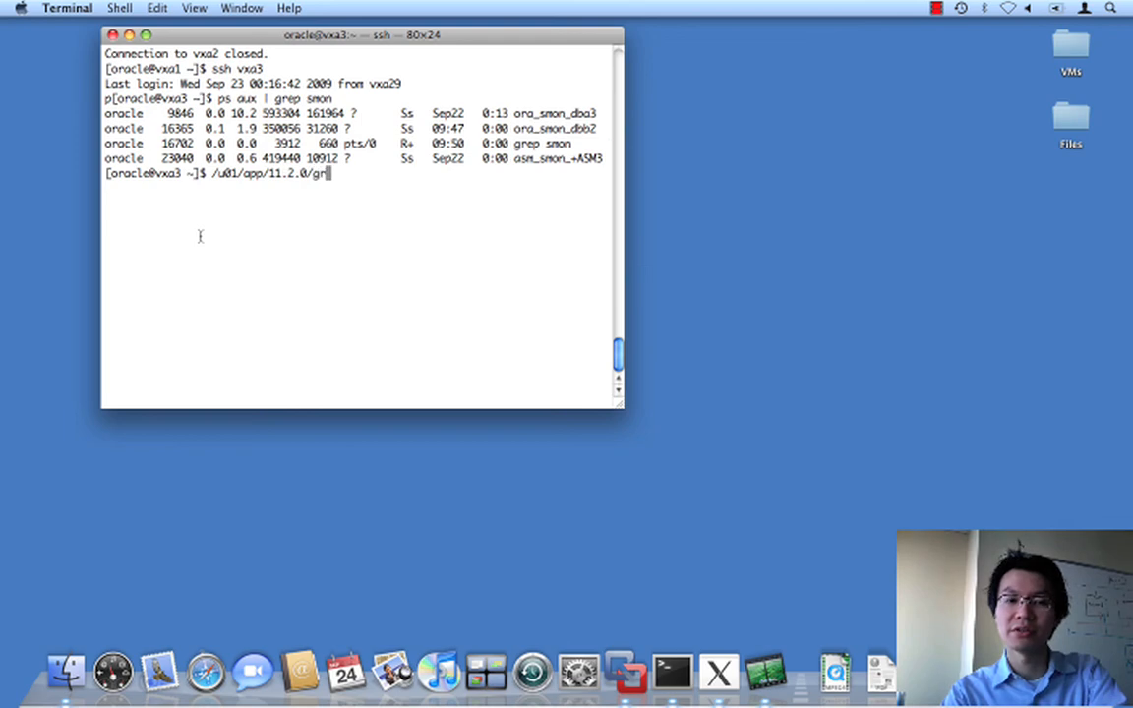
{"action": "type", "text": "id/bin/crs_stat"}
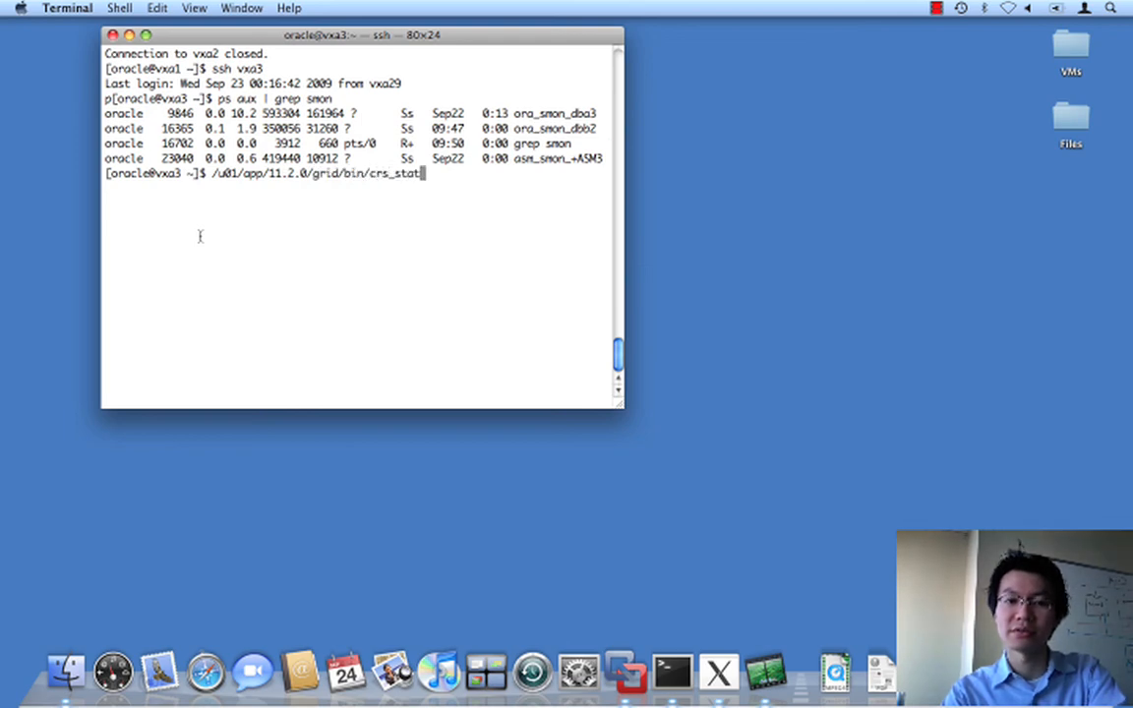
{"action": "type", "text": " -t"}
{"action": "key", "text": "Return"}
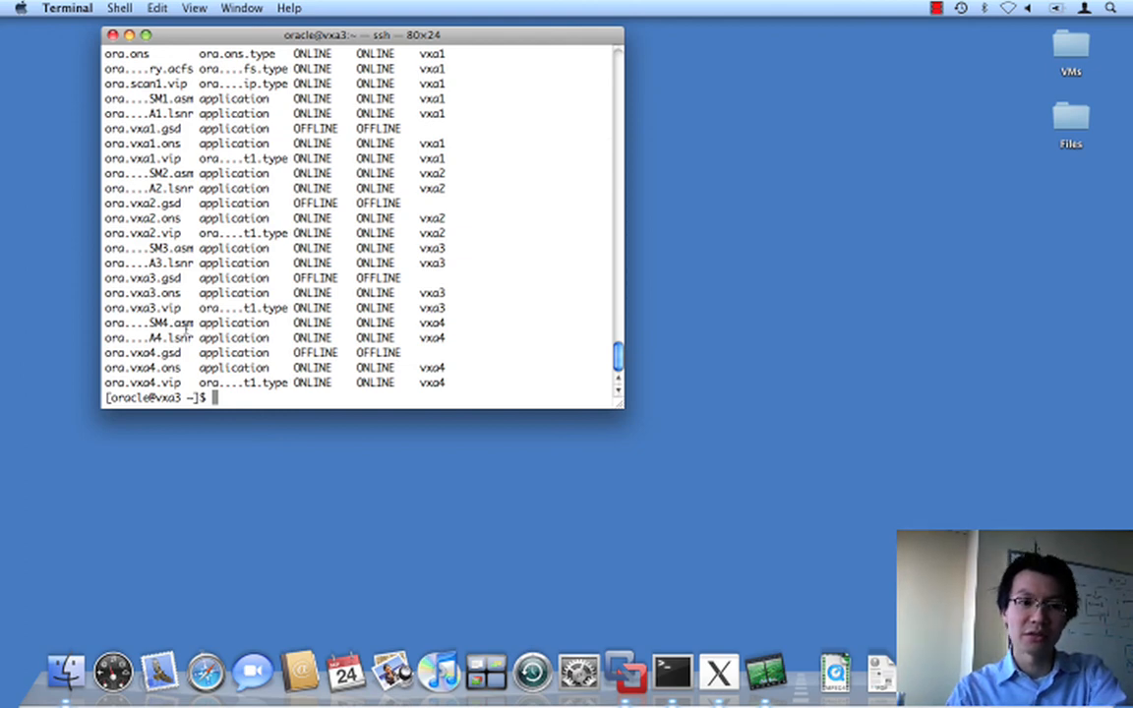
Step: Page the full crs_stat output through less without the -t option and search it for dbb
{"action": "key", "text": "Up"}
{"action": "key", "text": "BackSpace"}
{"action": "key", "text": "BackSpace"}
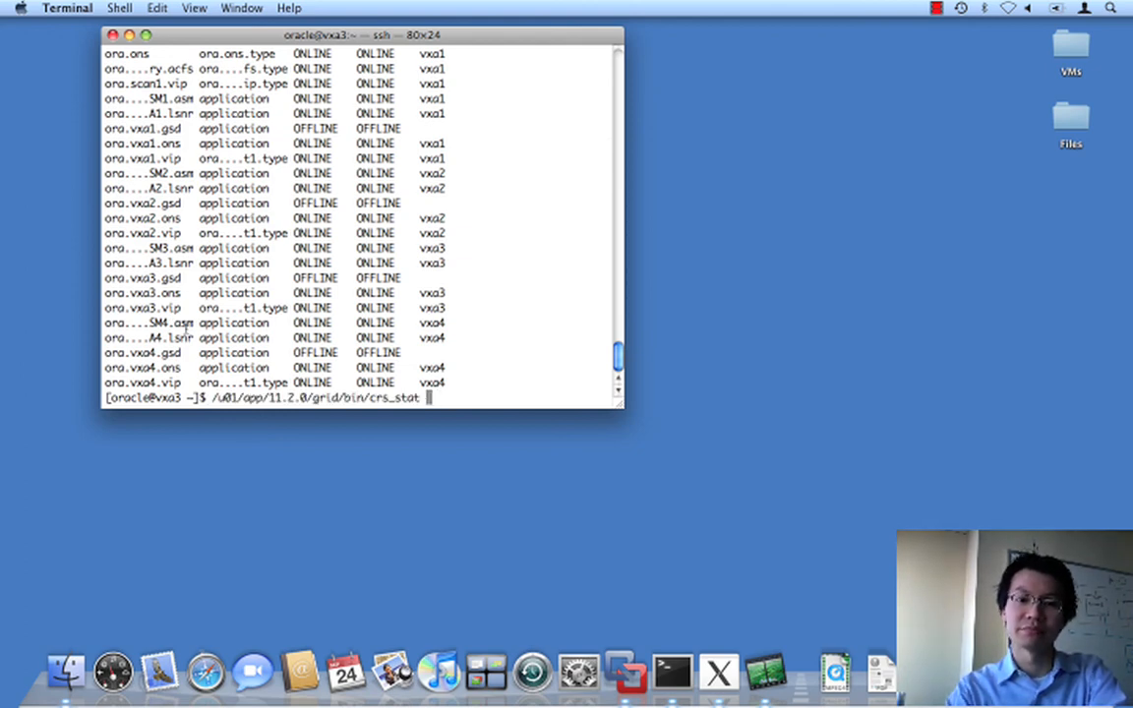
{"action": "type", "text": "|less"}
{"action": "key", "text": "Return"}
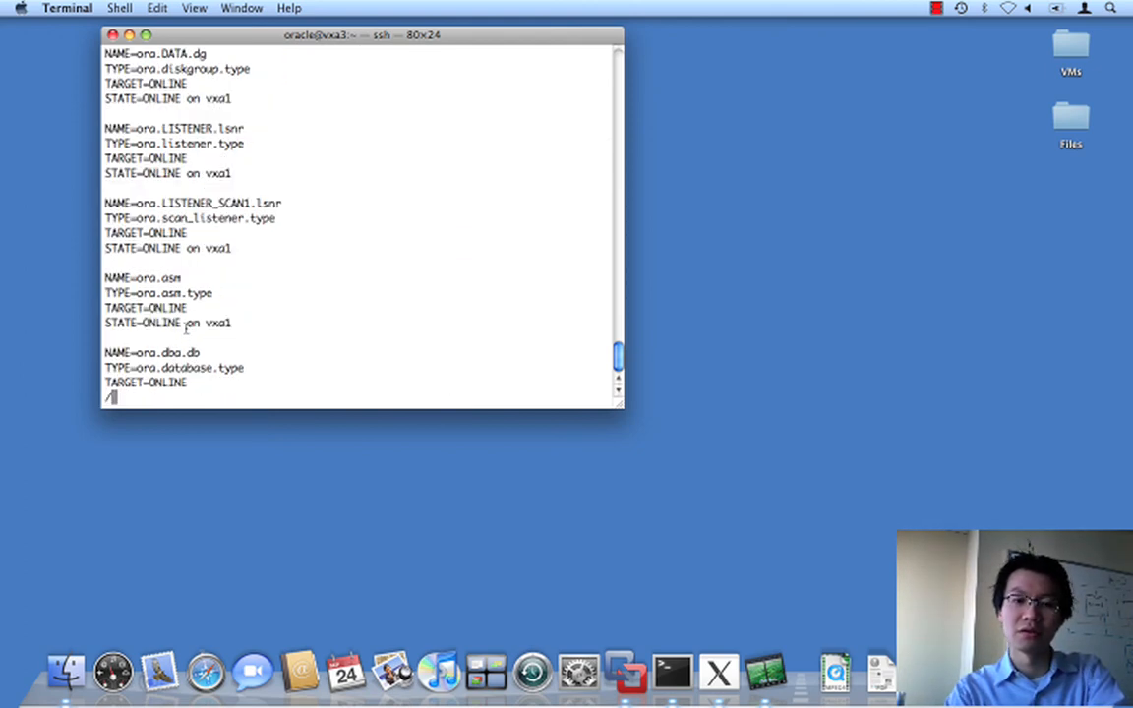
{"action": "type", "text": "/dbb"}
{"action": "key", "text": "Return"}
{"action": "scroll", "coordinate": [184, 330], "scroll_direction": "up", "scroll_amount": 3}
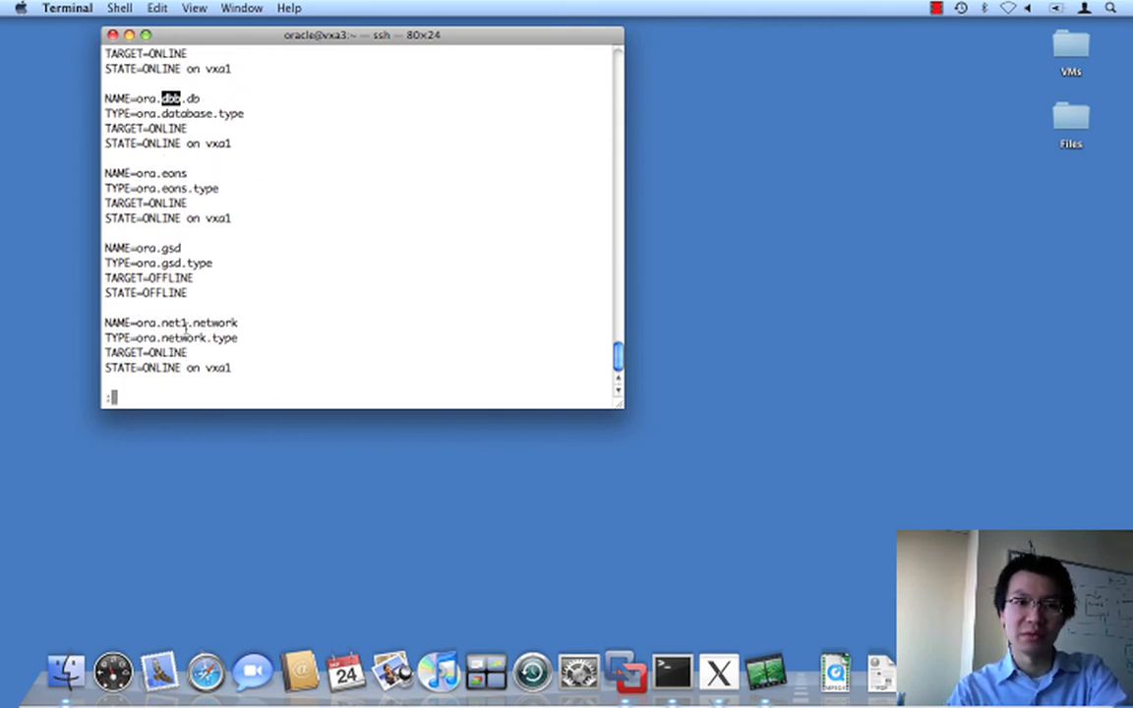
{"action": "scroll", "coordinate": [185, 329], "scroll_direction": "down", "scroll_amount": 3}
{"action": "key", "text": "n"}
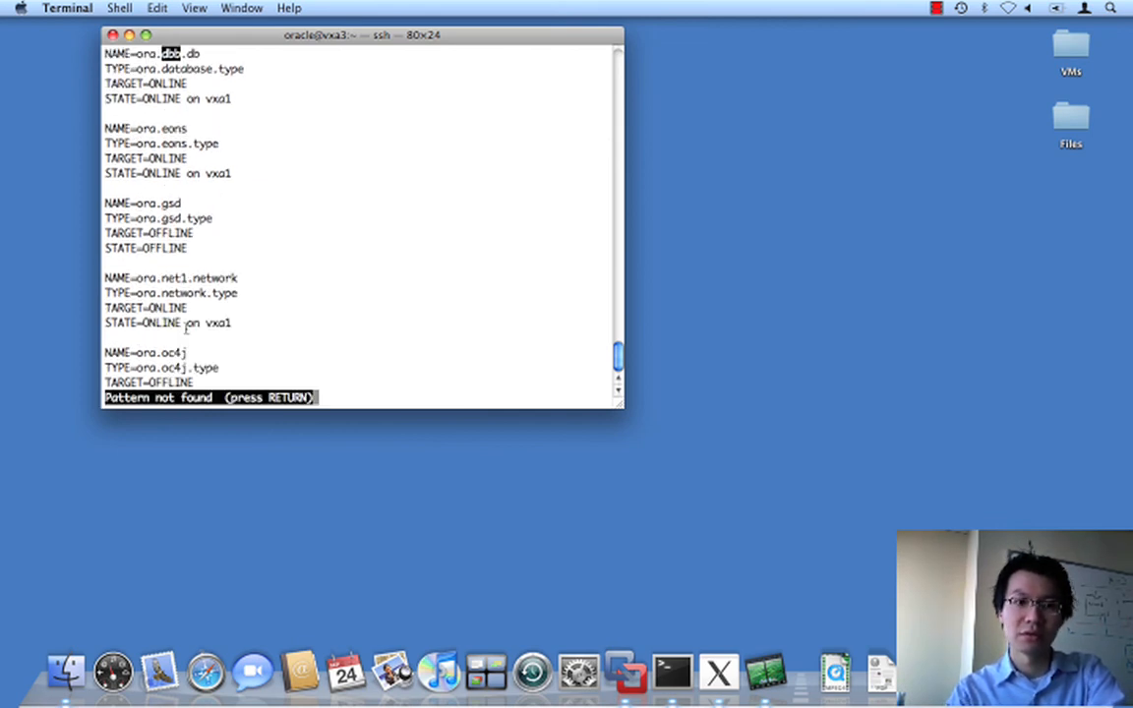
{"action": "scroll", "coordinate": [184, 329], "scroll_direction": "up", "scroll_amount": 2}
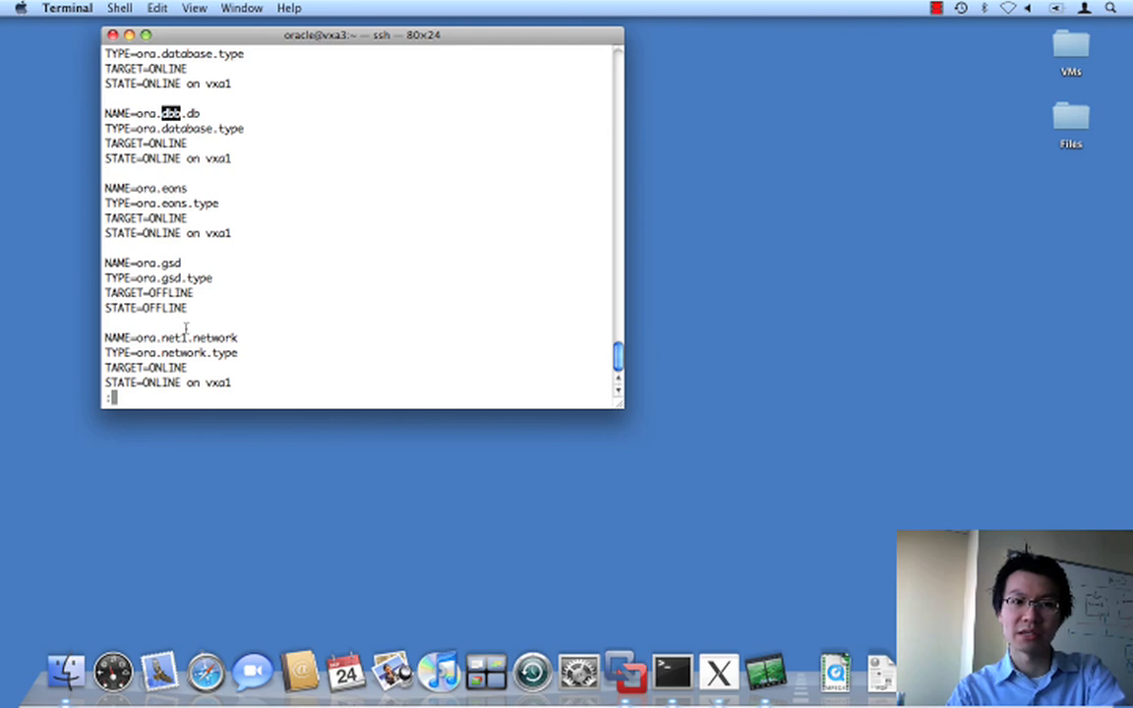
Step: Search the resource listing backward for dba and highlight the adjacent dba and dbb database entries, closing less when done
{"action": "type", "text": "?dbb"}
{"action": "key", "text": "Return"}
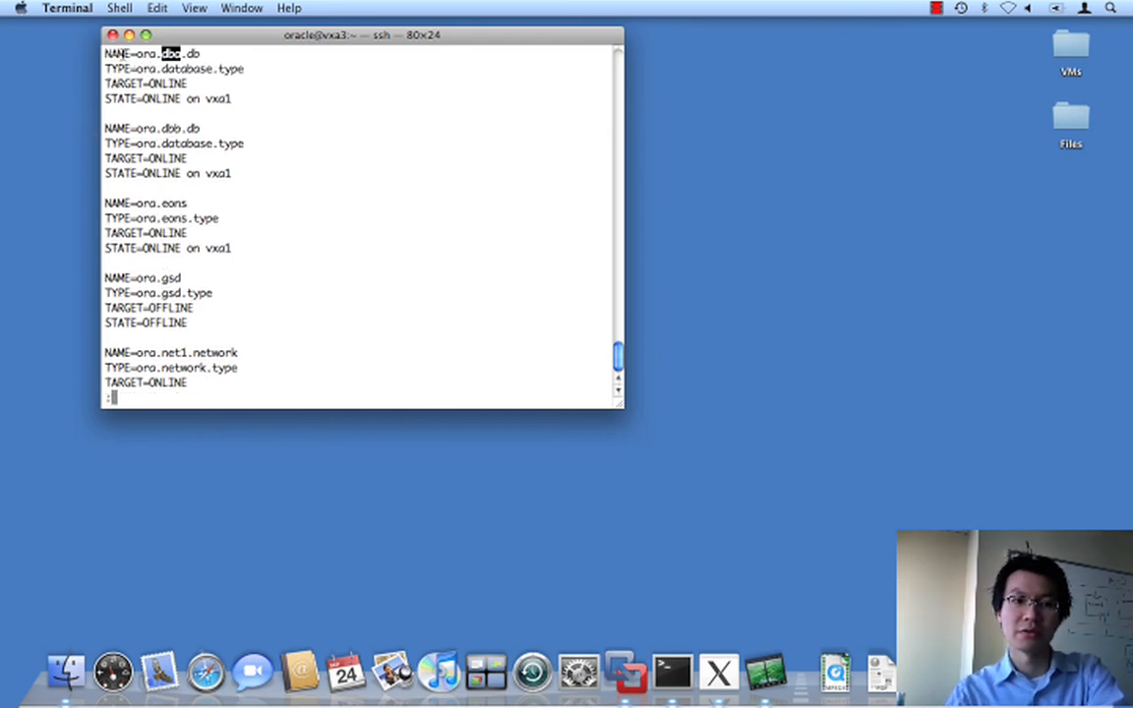
{"action": "left_click_drag", "start_coordinate": [102, 49], "coordinate": [265, 175]}
{"action": "type", "text": "q"}
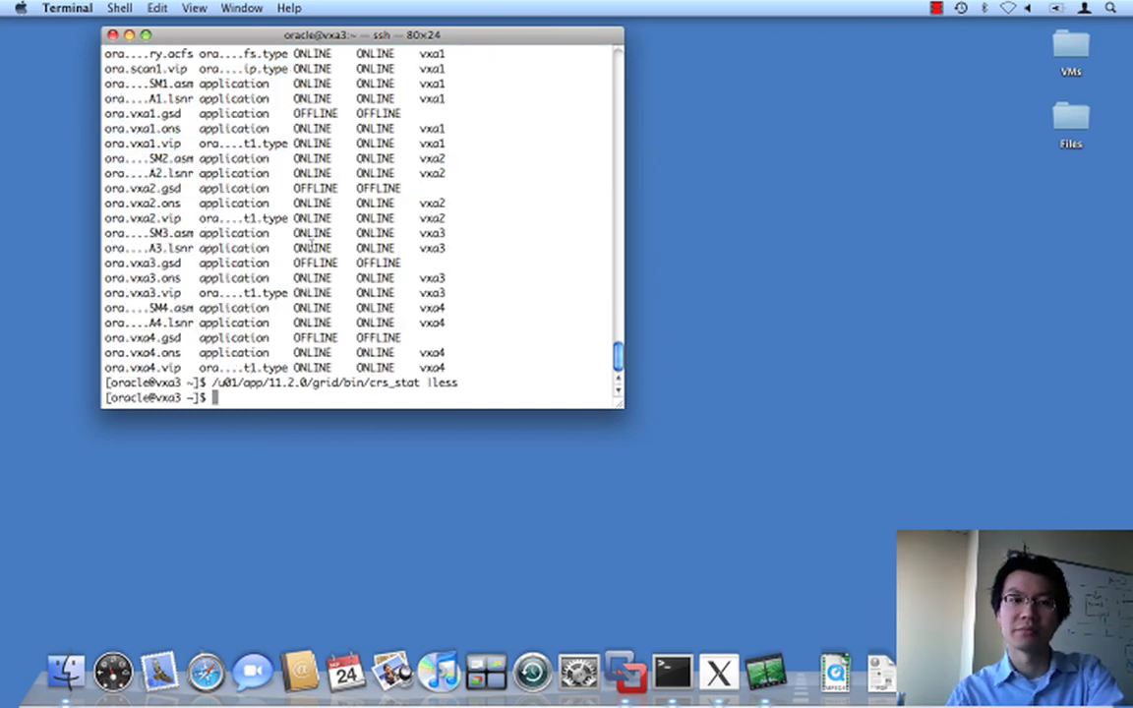
Step: Clear the terminal and exit the vxa3 ssh session to return to vxa1
{"action": "type", "text": "clear"}
{"action": "key", "text": "Return"}
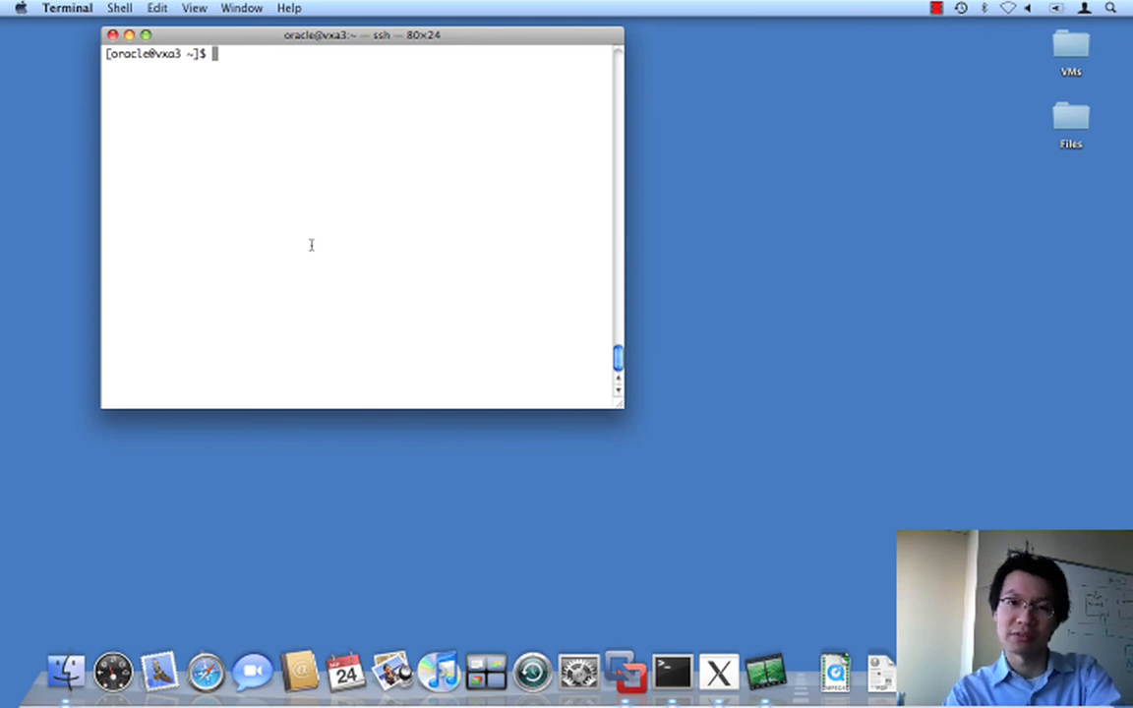
{"action": "type", "text": "exit"}
{"action": "key", "text": "Return"}
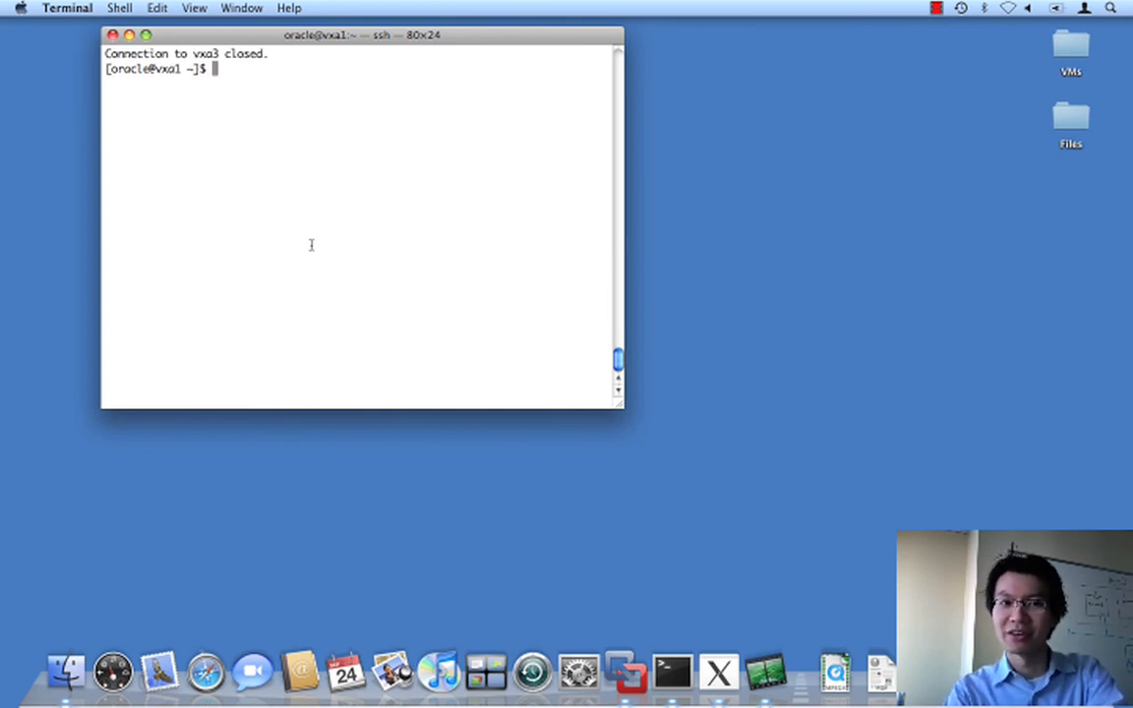
Step: View the Mac's processor and memory details in the About This Mac window, and close it
{"action": "left_click", "coordinate": [20, 8]}
{"action": "left_click", "coordinate": [54, 26]}
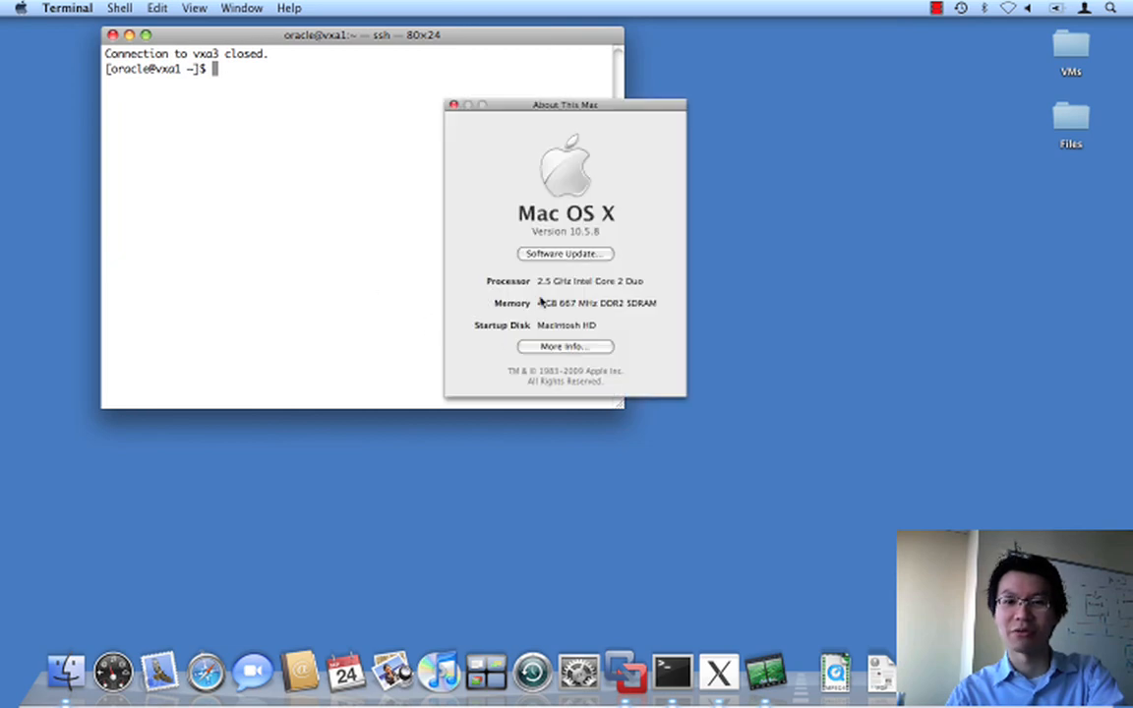
{"action": "left_click", "coordinate": [453, 105]}
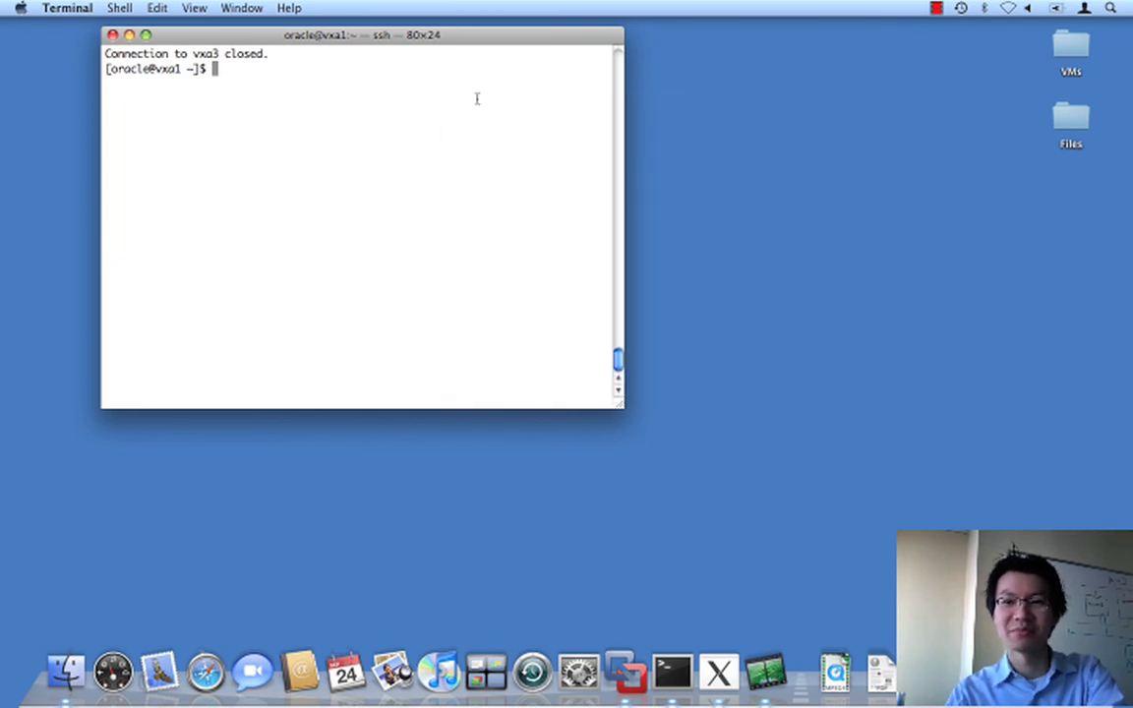
{"action": "left_click", "coordinate": [935, 8]}
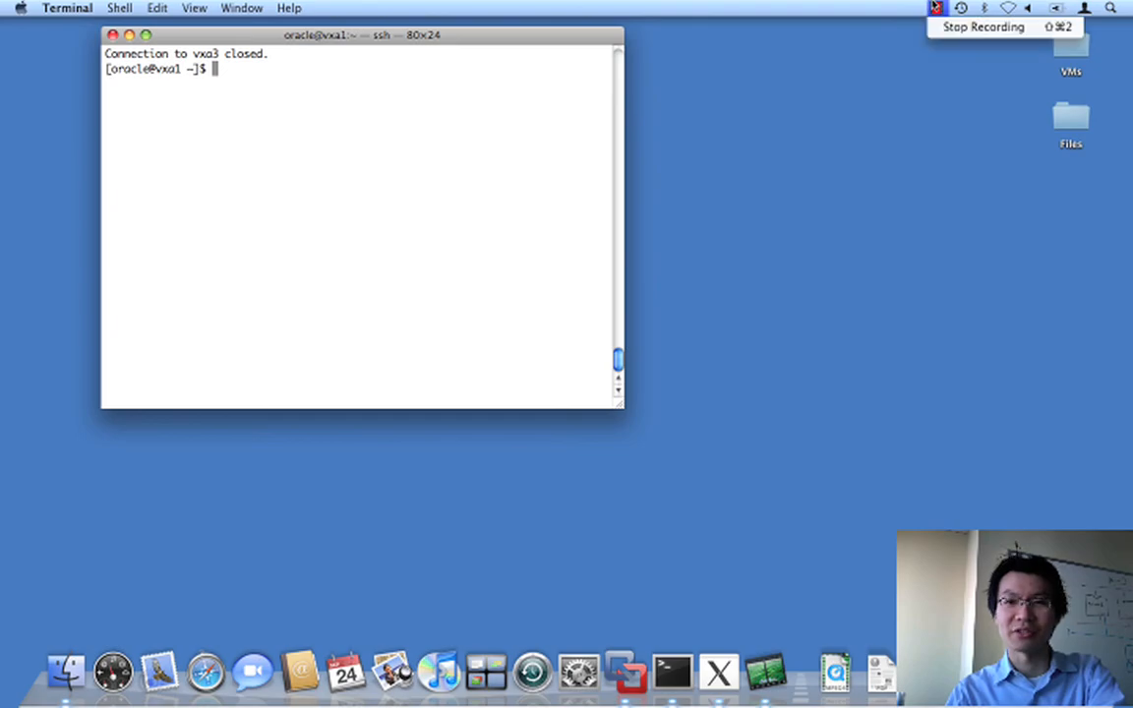